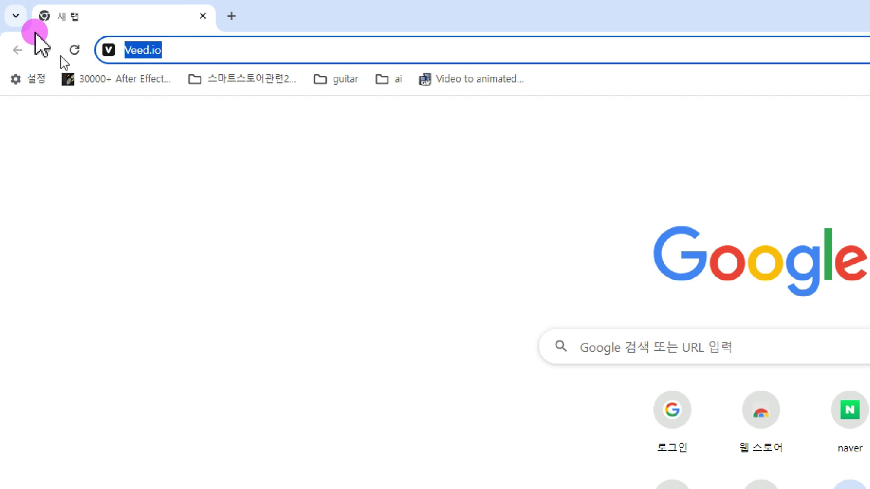
# - Open Veed.io, create a new project and upload the lazy cat_ mp3 audio file into it
pyautogui.press('Return')
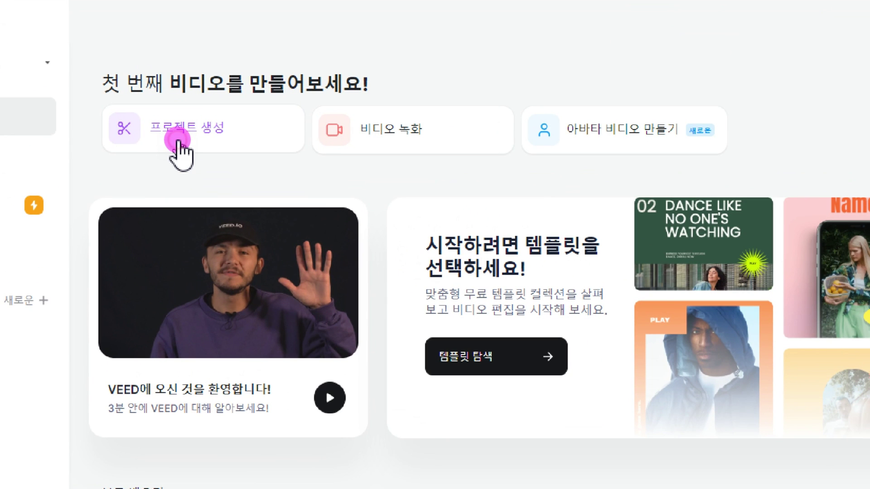
pyautogui.click(178, 141)
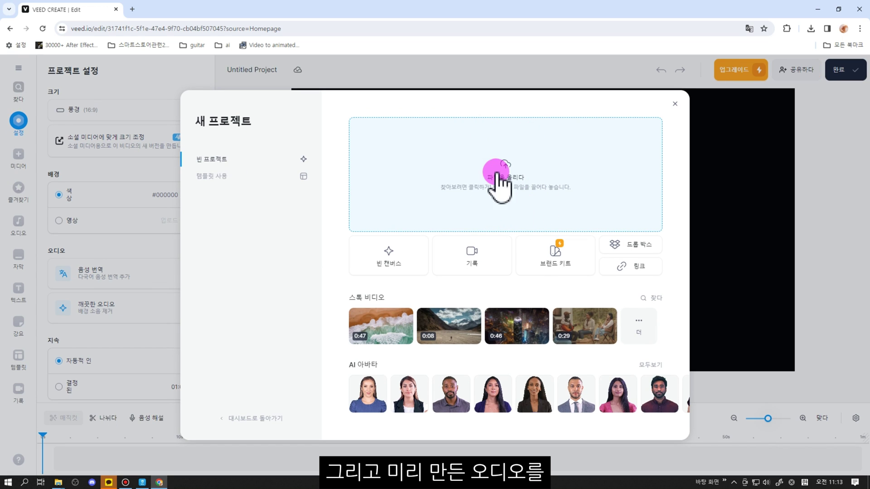
pyautogui.moveTo(487, 155); pyautogui.dragTo(504, 253)
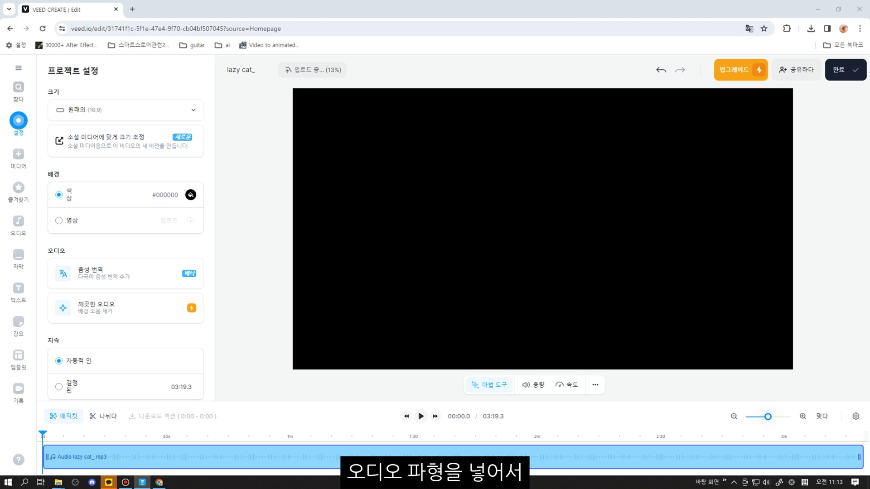
pyautogui.click(102, 436)
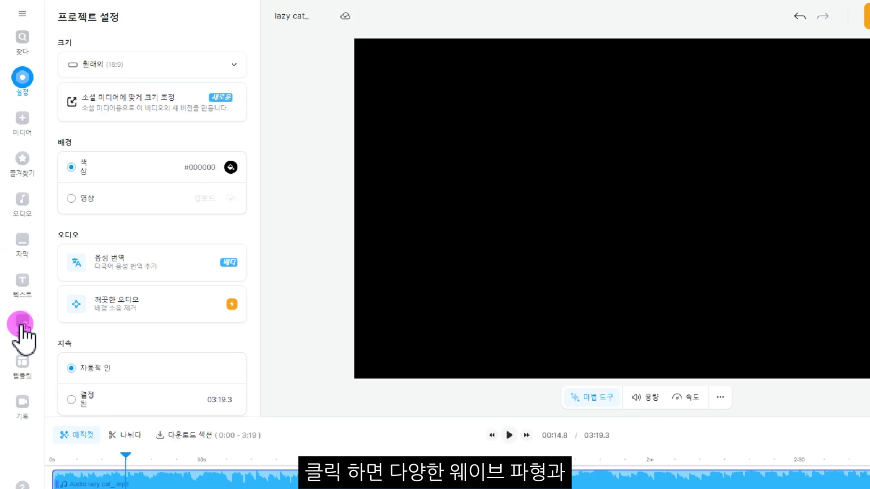
# - Add the multicolour sound wave to the lower middle of the canvas and preview it in playback
pyautogui.click(21, 324)
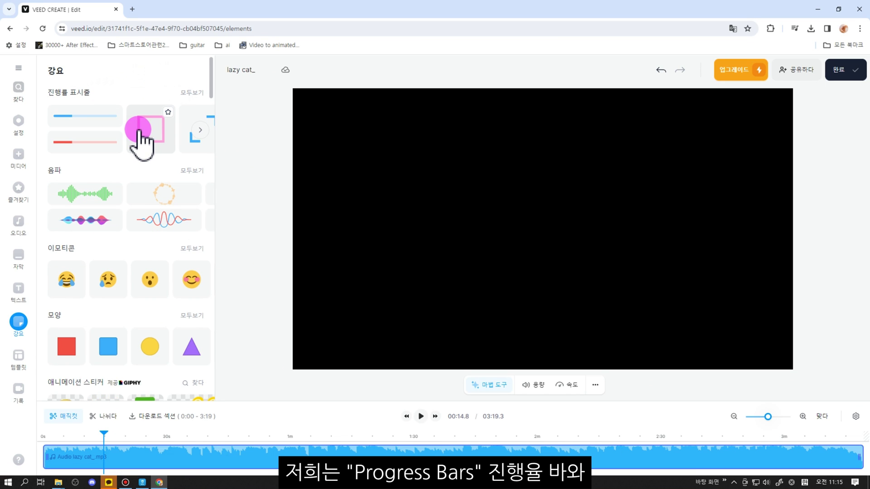
pyautogui.click(192, 93)
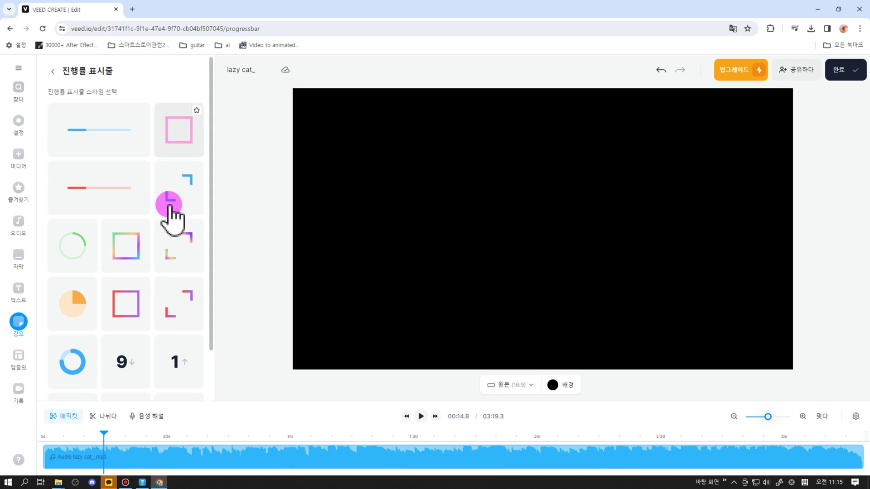
pyautogui.scroll(-1, 167, 254)
pyautogui.scroll(1, 166, 272)
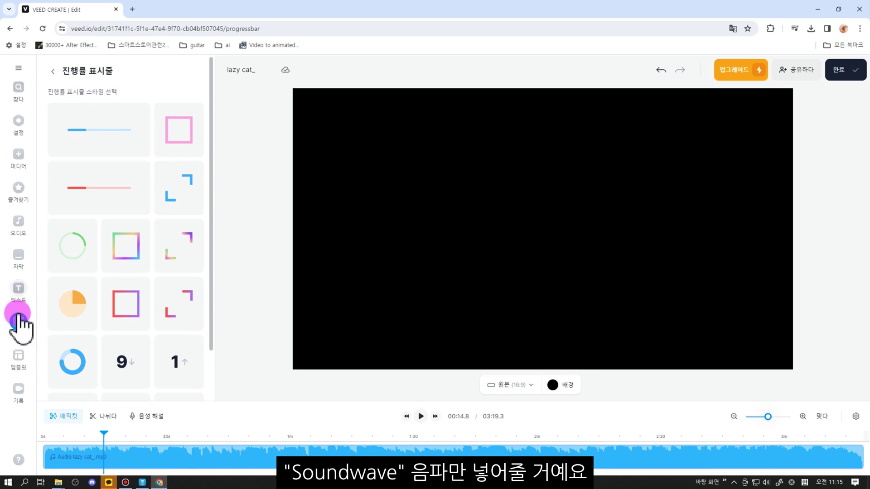
pyautogui.click(54, 72)
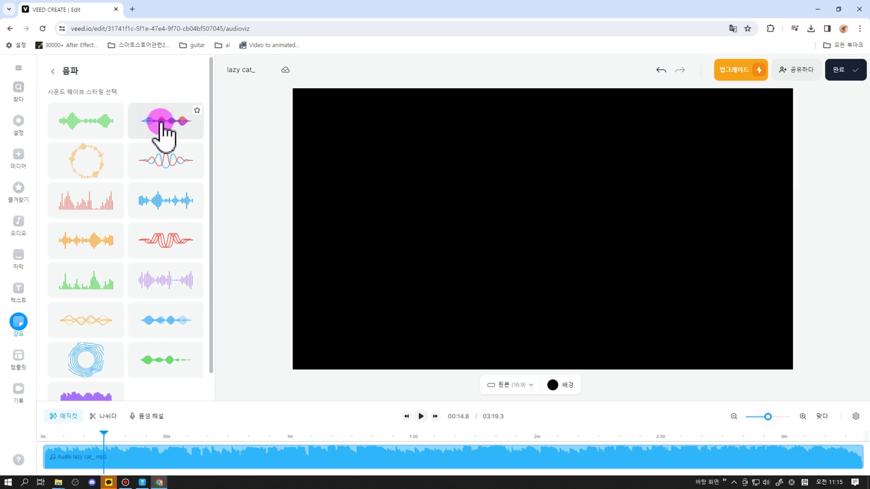
pyautogui.moveTo(162, 124); pyautogui.dragTo(430, 250)
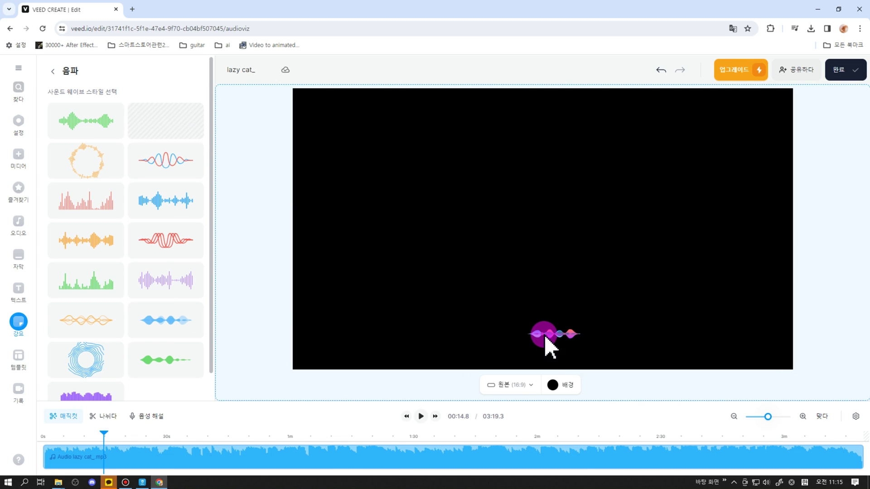
pyautogui.moveTo(545, 339); pyautogui.dragTo(545, 339)
pyautogui.press('space')
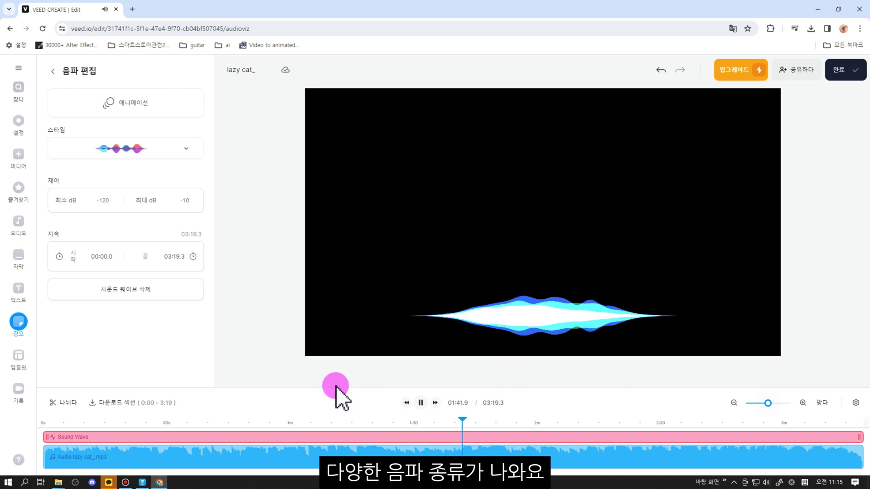
pyautogui.press('space')
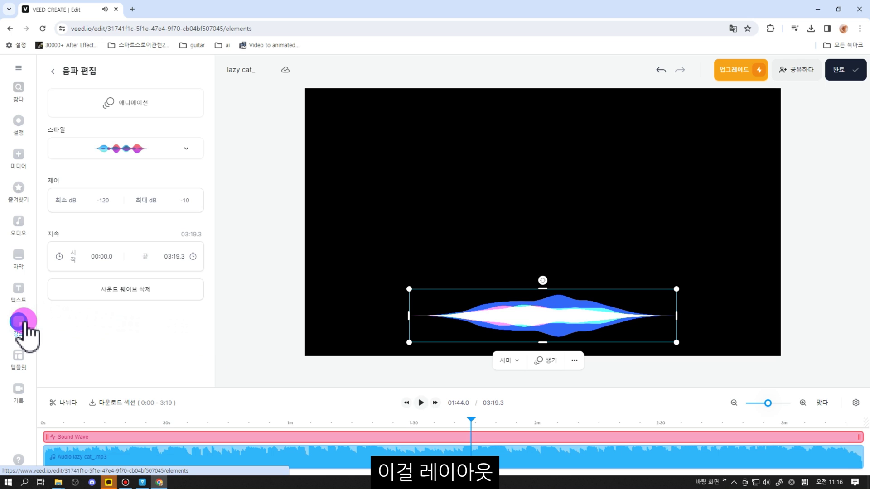
# - Add the blue and red line sound wave stretched across the canvas width, and move the multicolour wave to the canvas's upper-left corner
pyautogui.click(24, 322)
pyautogui.click(167, 222)
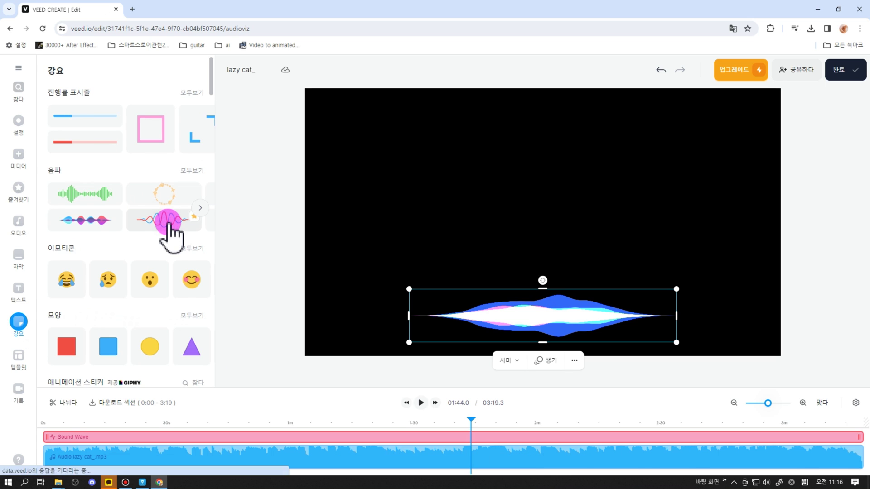
pyautogui.moveTo(564, 292); pyautogui.dragTo(528, 304)
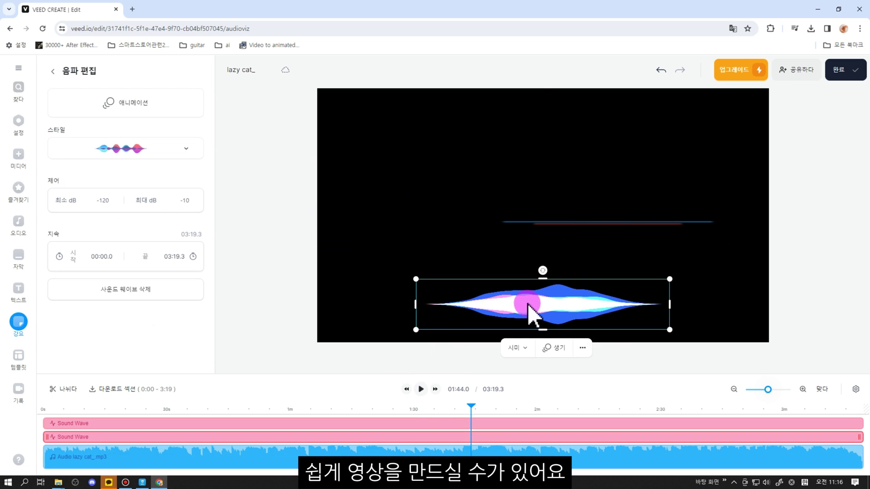
pyautogui.click(421, 389)
pyautogui.click(421, 389)
pyautogui.click(579, 230)
pyautogui.moveTo(480, 222); pyautogui.dragTo(319, 220)
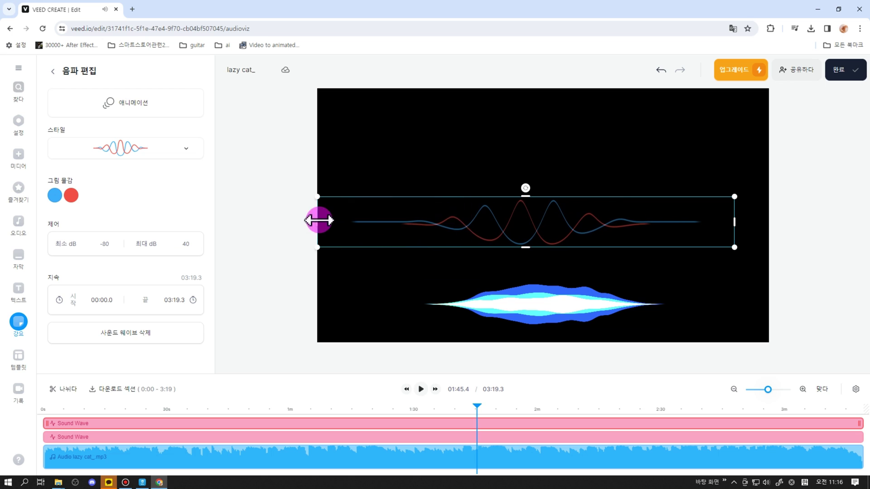
pyautogui.moveTo(543, 304); pyautogui.dragTo(451, 122)
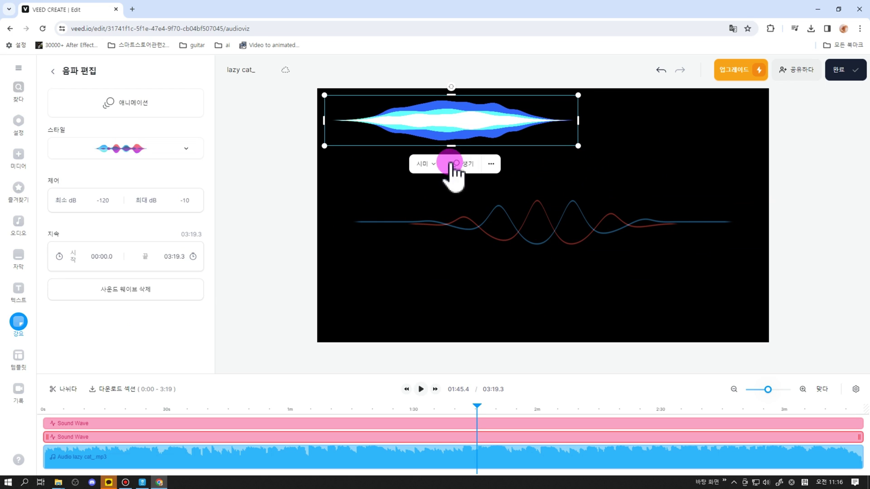
# - Add the red bar sound wave near the bottom of the canvas and stretch it across the full canvas width
pyautogui.click(18, 322)
pyautogui.click(202, 213)
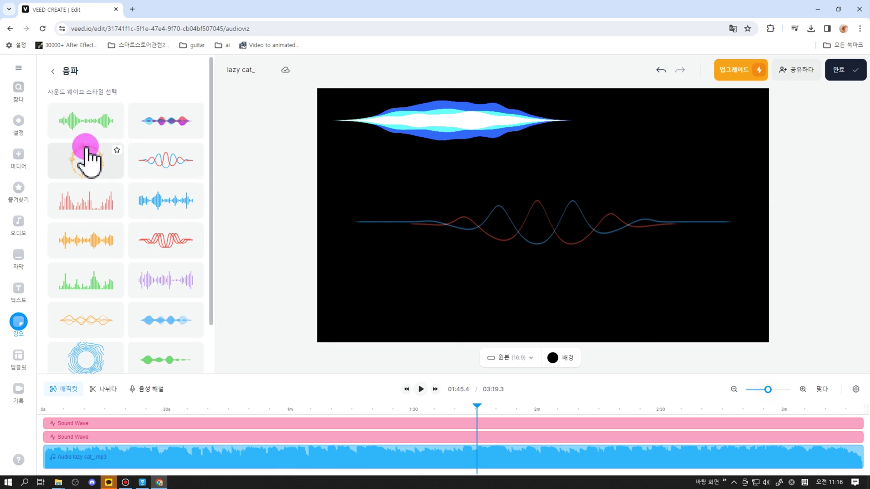
pyautogui.click(90, 201)
pyautogui.press('space')
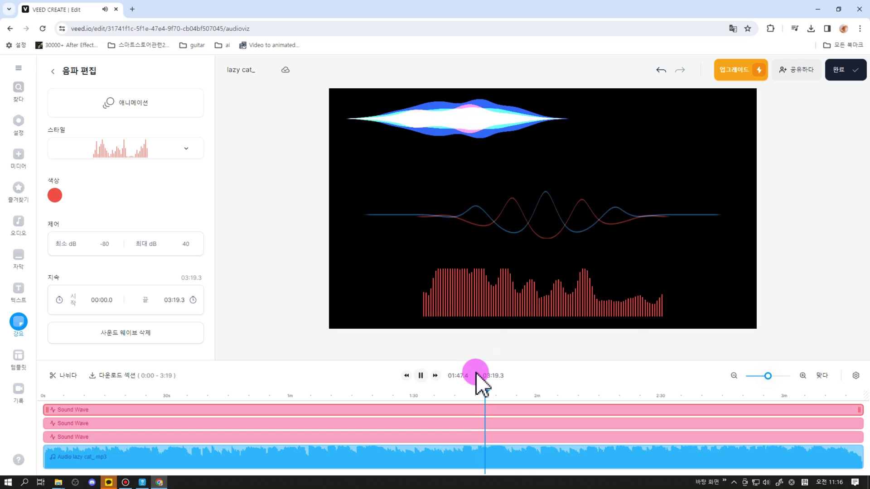
pyautogui.press('space')
pyautogui.moveTo(417, 300); pyautogui.dragTo(330, 300)
pyautogui.moveTo(668, 293); pyautogui.dragTo(756, 293)
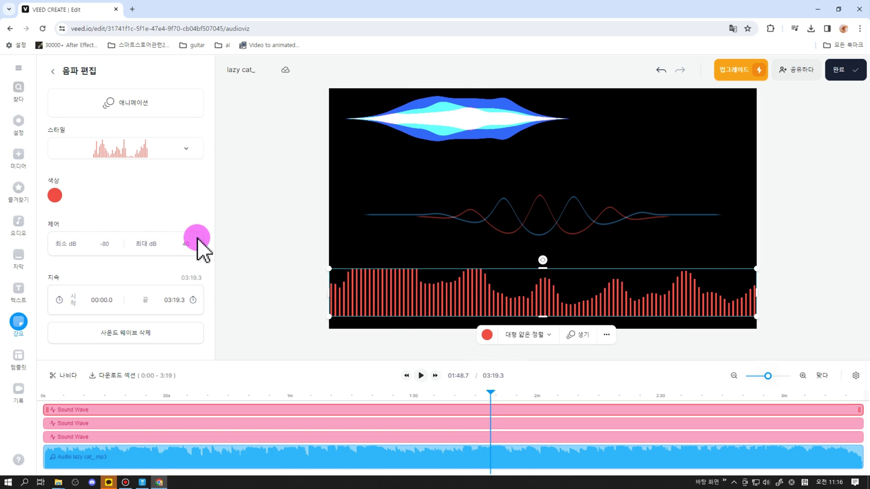
# - Add an orange line sound wave above the bars and replace it with the red coiled wave style
pyautogui.click(19, 322)
pyautogui.click(198, 171)
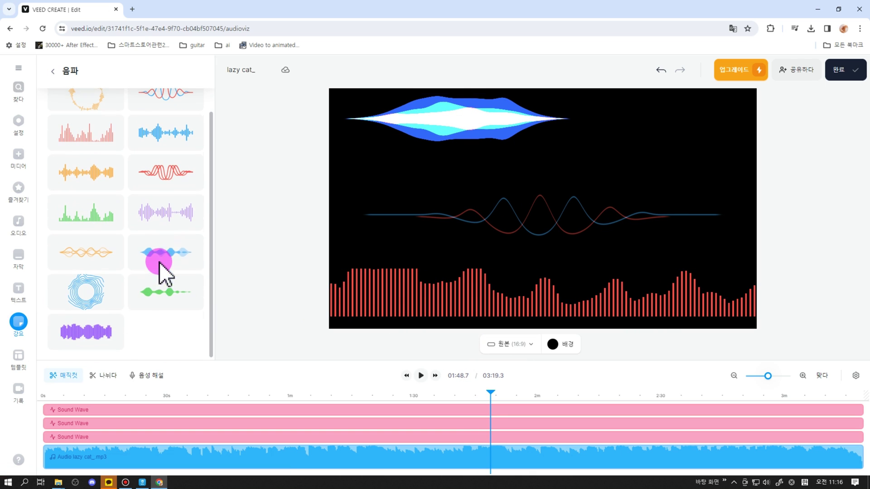
pyautogui.click(91, 263)
pyautogui.click(421, 376)
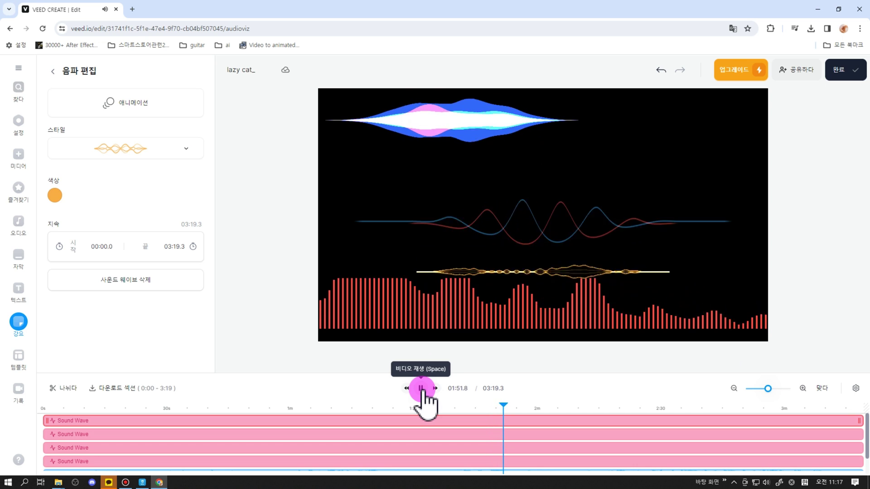
pyautogui.click(157, 218)
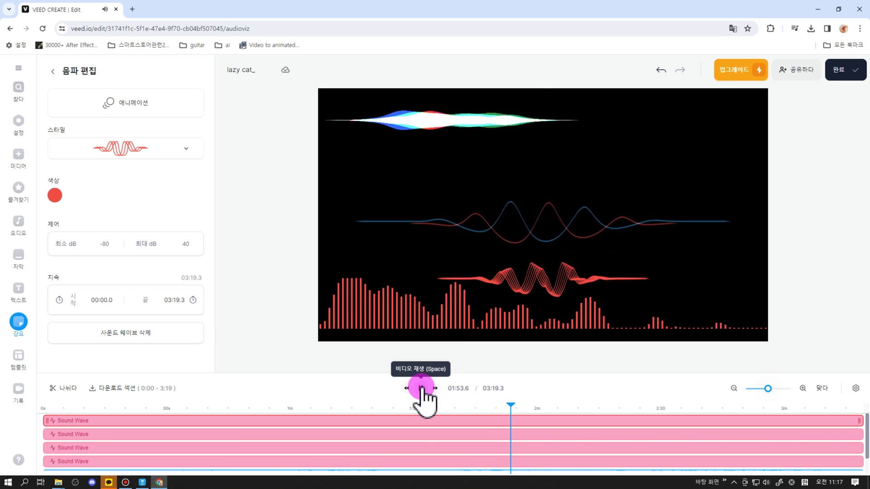
# - Recolour the bar sound wave pink (#ff69b1) and the red coiled wave light pink
pyautogui.click(355, 236)
pyautogui.click(55, 195)
pyautogui.click(184, 272)
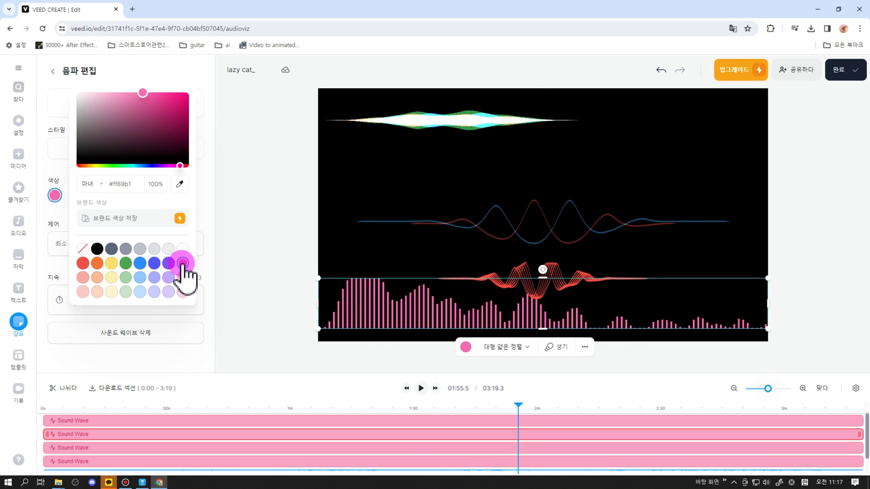
pyautogui.click(456, 278)
pyautogui.click(55, 195)
pyautogui.click(181, 278)
# - Change the red colour of the blue and red line sound wave to pink
pyautogui.click(457, 222)
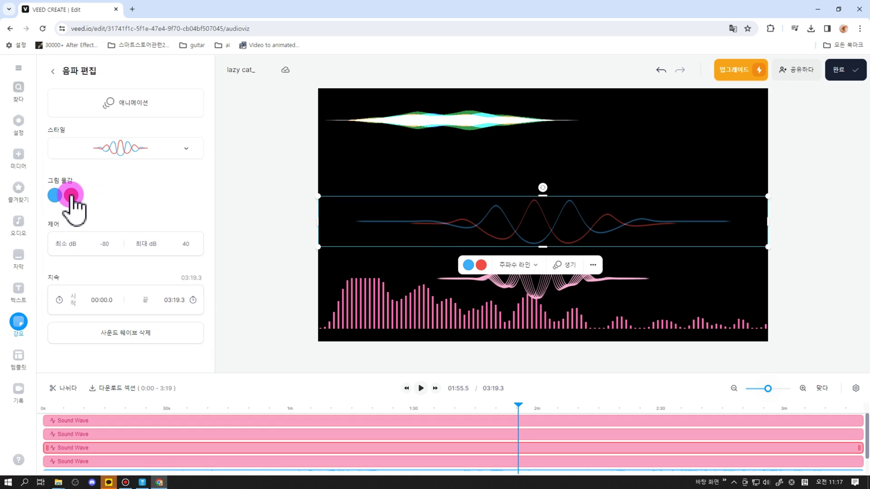
pyautogui.click(71, 195)
pyautogui.click(199, 263)
pyautogui.click(305, 217)
# - Reduce the height of the multicolour sound wave and move it to the upper middle of the canvas
pyautogui.click(573, 125)
pyautogui.moveTo(451, 95); pyautogui.dragTo(452, 120)
pyautogui.moveTo(451, 134); pyautogui.dragTo(535, 144)
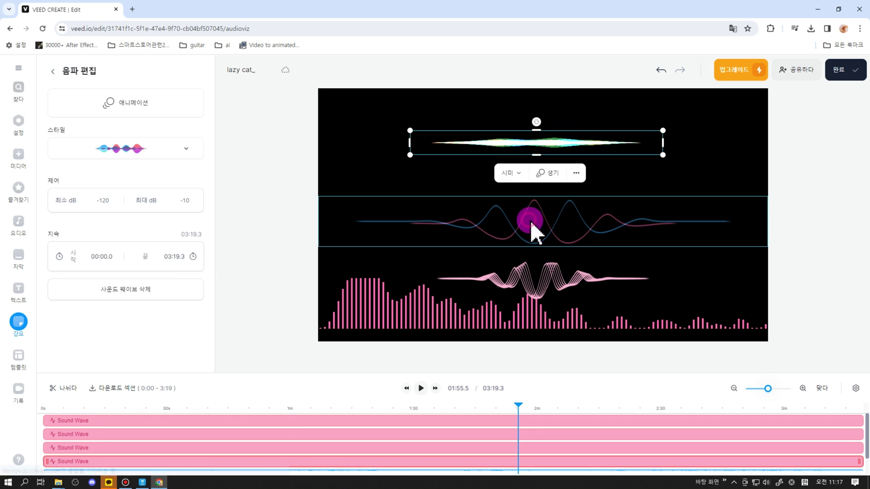
# - Move the two-colour line wave and the multicolour wave down so they overlap the light pink coiled wave
pyautogui.click(531, 220)
pyautogui.click(574, 287)
pyautogui.moveTo(552, 233); pyautogui.dragTo(551, 289)
pyautogui.moveTo(538, 147); pyautogui.dragTo(535, 218)
pyautogui.moveTo(534, 203); pyautogui.dragTo(537, 278)
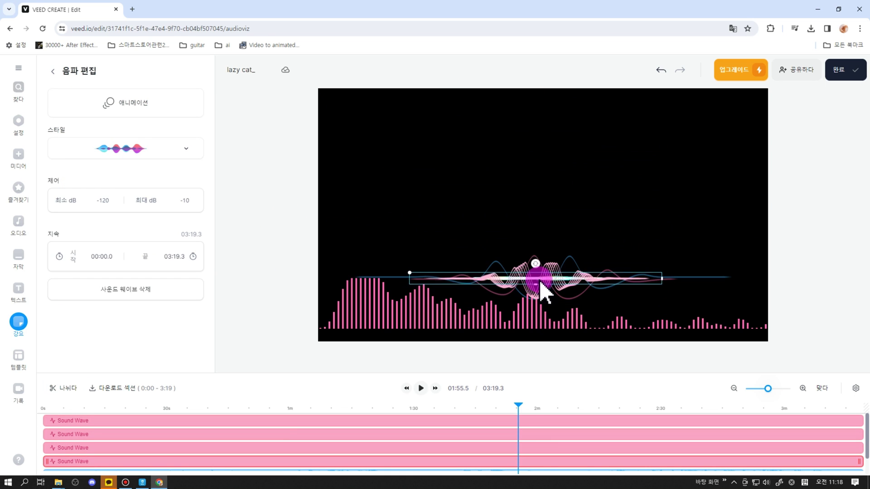
pyautogui.click(513, 207)
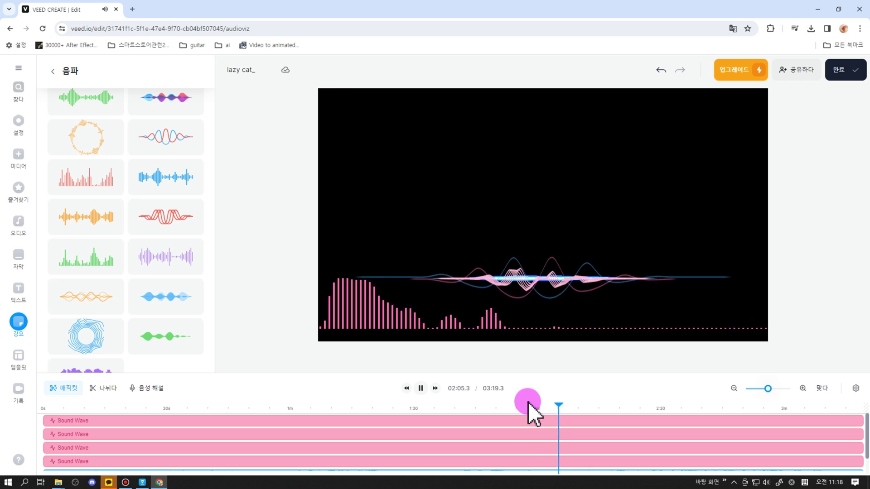
# - Add the red rectangular progress bar and place it along the bottom edge of the canvas
pyautogui.click(18, 321)
pyautogui.click(130, 131)
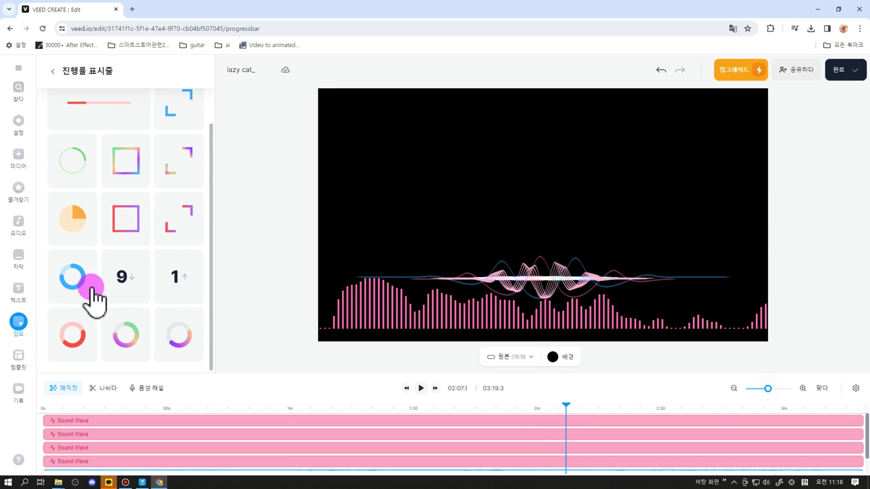
pyautogui.click(115, 208)
pyautogui.moveTo(579, 223); pyautogui.dragTo(602, 351)
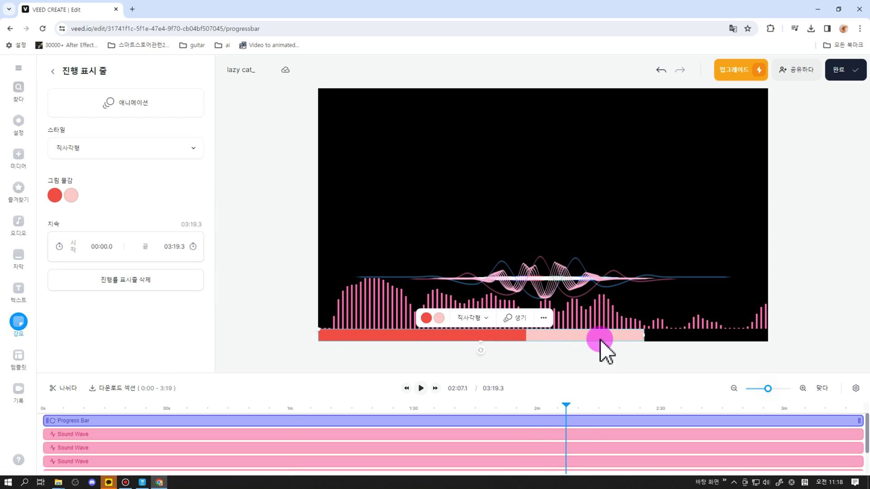
# - Recolour the progress bar pink with a light pink background, spanning the full canvas width, and play the video
pyautogui.click(55, 195)
pyautogui.click(183, 262)
pyautogui.click(74, 195)
pyautogui.click(198, 292)
pyautogui.click(631, 373)
pyautogui.press('space')
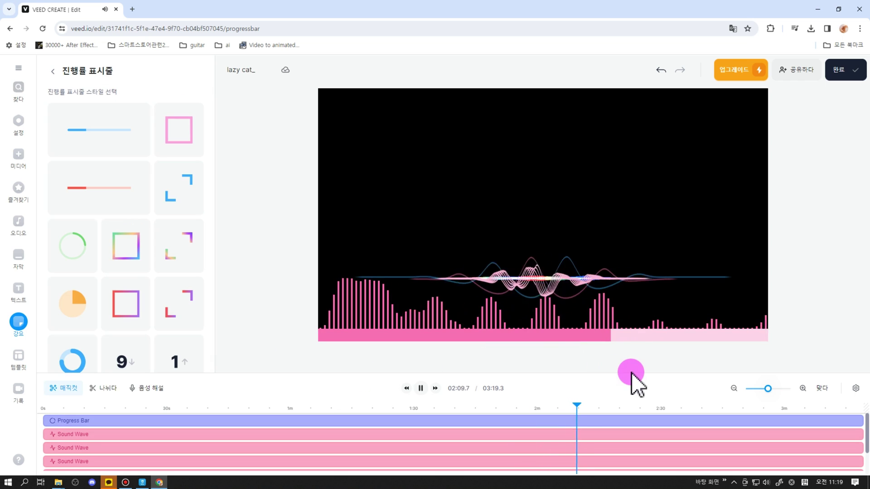
# - Reduce the height of the pink bar sound wave above the progress bar and preview the result in playback
pyautogui.moveTo(615, 335); pyautogui.dragTo(453, 323)
pyautogui.click(577, 357)
pyautogui.press('space')
pyautogui.click(551, 313)
pyautogui.moveTo(543, 278); pyautogui.dragTo(544, 206)
pyautogui.click(556, 393)
pyautogui.press('space')
pyautogui.click(362, 318)
# - Add the circular sound wave to the upper middle of the canvas and colour it blue
pyautogui.click(18, 322)
pyautogui.click(164, 194)
pyautogui.press('space')
pyautogui.press('space')
pyautogui.click(55, 195)
pyautogui.click(183, 292)
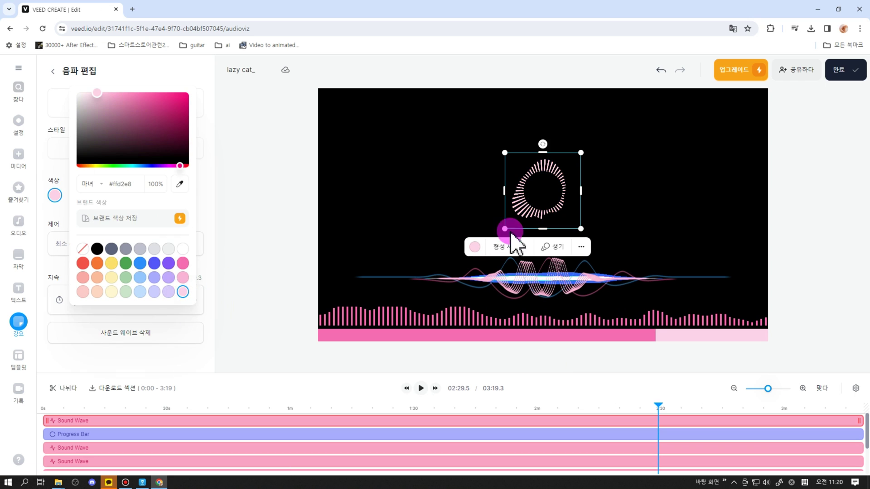
pyautogui.click(169, 249)
# - Enlarge the circular sound wave and try the fade (바래다) entrance animation on it
pyautogui.click(546, 247)
pyautogui.click(125, 137)
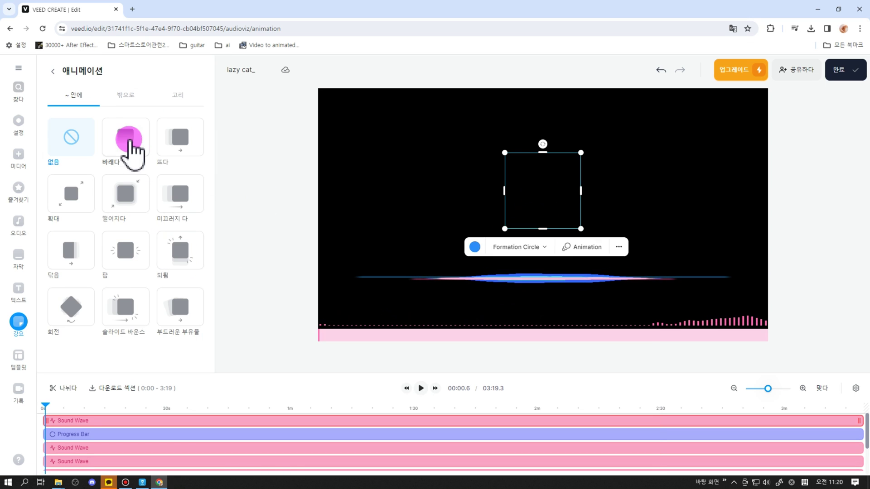
pyautogui.click(583, 186)
pyautogui.moveTo(578, 177); pyautogui.dragTo(580, 176)
# - Try the float (뜨다) and zoom (확대) entrance animations on the circular wave and preview them in playback
pyautogui.click(180, 137)
pyautogui.press('space')
pyautogui.press('space')
pyautogui.scroll(-1, 165, 228)
pyautogui.click(73, 222)
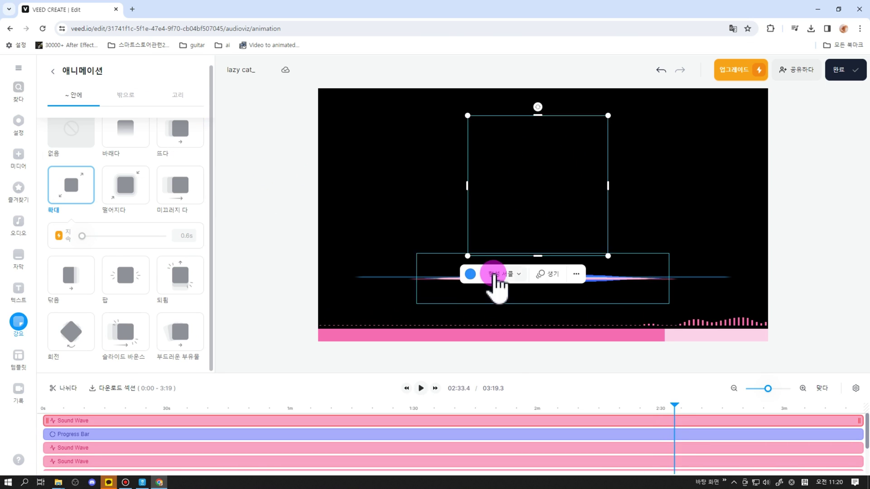
pyautogui.press('space')
pyautogui.press('space')
# - Centre the circular wave horizontally, give it the soft float (부드러운 부유물) entrance animation, and review the loop and exit animation options
pyautogui.moveTo(536, 200)
pyautogui.mouseDown()
pyautogui.moveTo(549, 184)
pyautogui.moveTo(541, 184)
pyautogui.mouseUp()
pyautogui.press('space')
pyautogui.press('space')
pyautogui.click(180, 332)
pyautogui.scroll(-1, 180, 317)
pyautogui.click(468, 408)
pyautogui.click(168, 320)
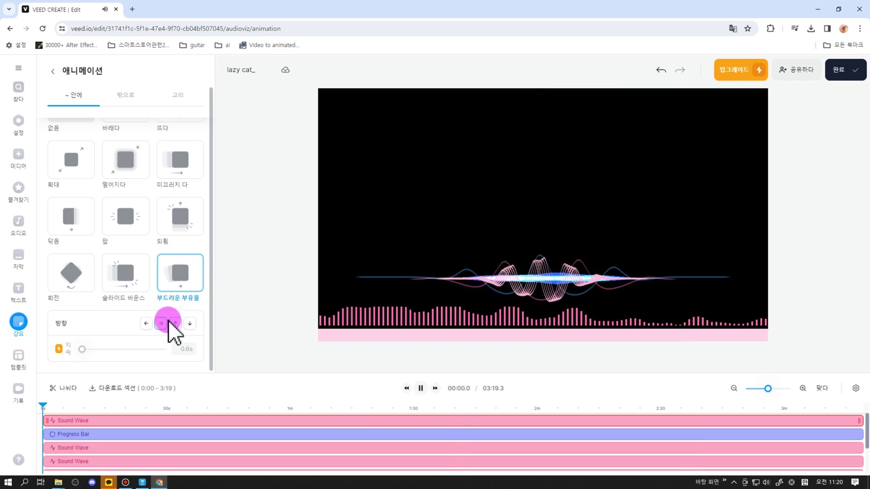
pyautogui.click(183, 96)
pyautogui.click(123, 93)
# - Play the finished visualizer from several points along the timeline to check the circular wave, sound waves and progress bar
pyautogui.click(18, 323)
pyautogui.click(93, 408)
pyautogui.press('space')
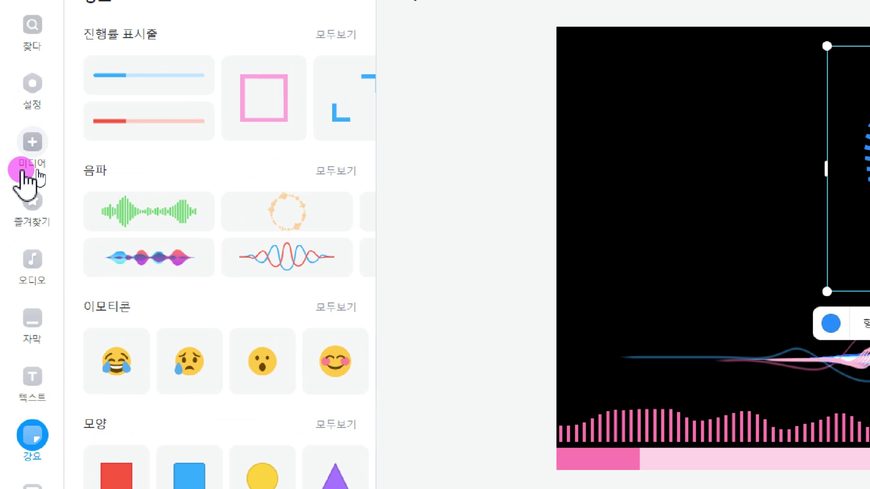
pyautogui.click(18, 154)
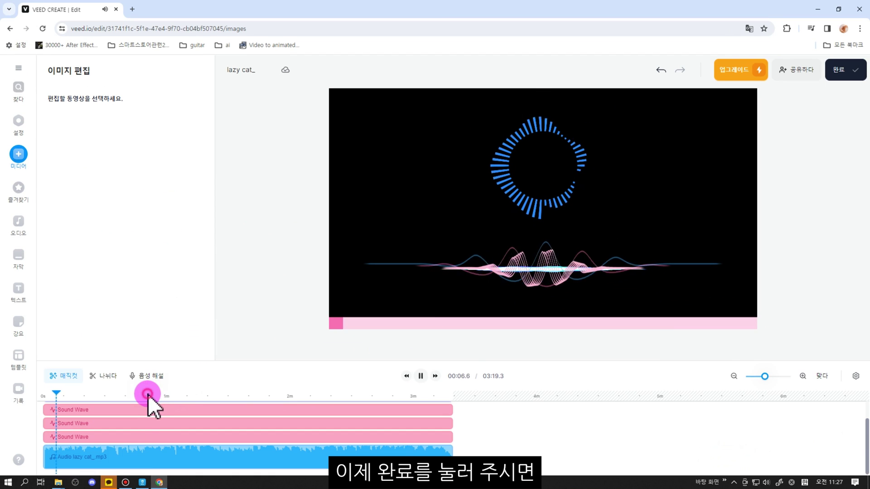
pyautogui.click(148, 395)
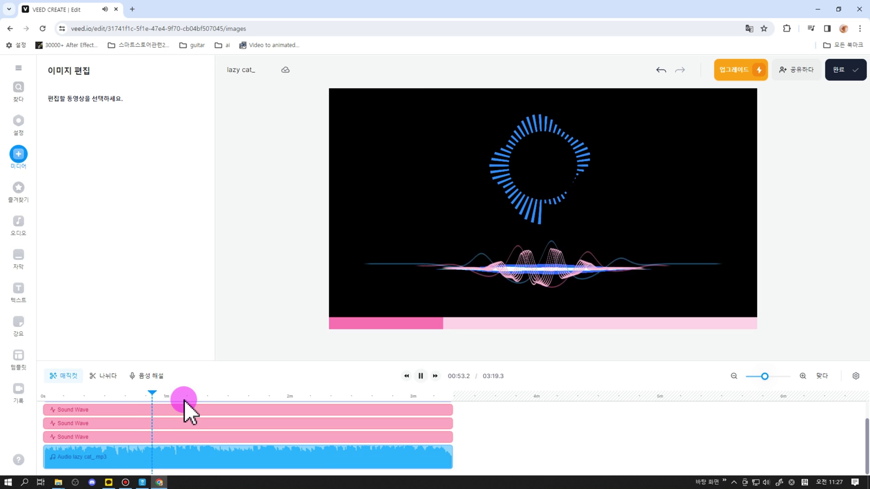
pyautogui.press('space')
pyautogui.click(277, 395)
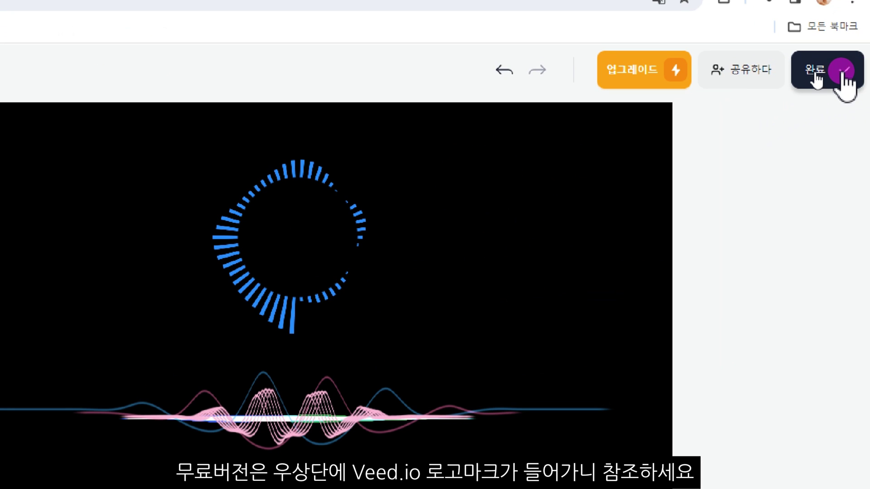
# - Finish the lazy cat_ project, export it and download the resulting video
pyautogui.click(844, 72)
pyautogui.click(810, 248)
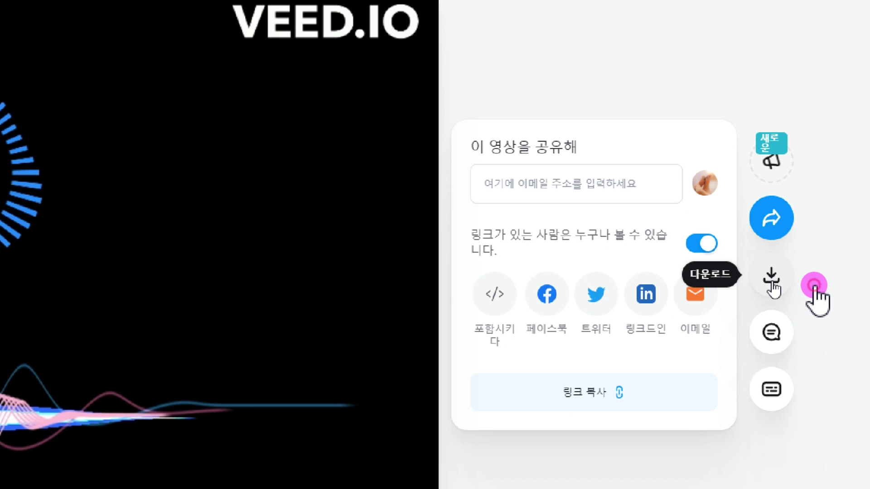
pyautogui.click(772, 278)
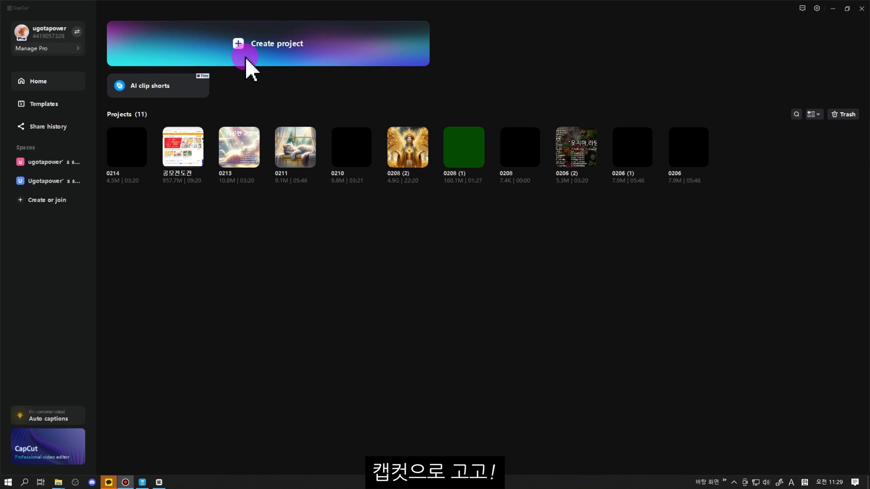
# - Switch to CapCut, create a new project and import the lazy cat_비드파형.mp4 video from its folder
pyautogui.click(247, 62)
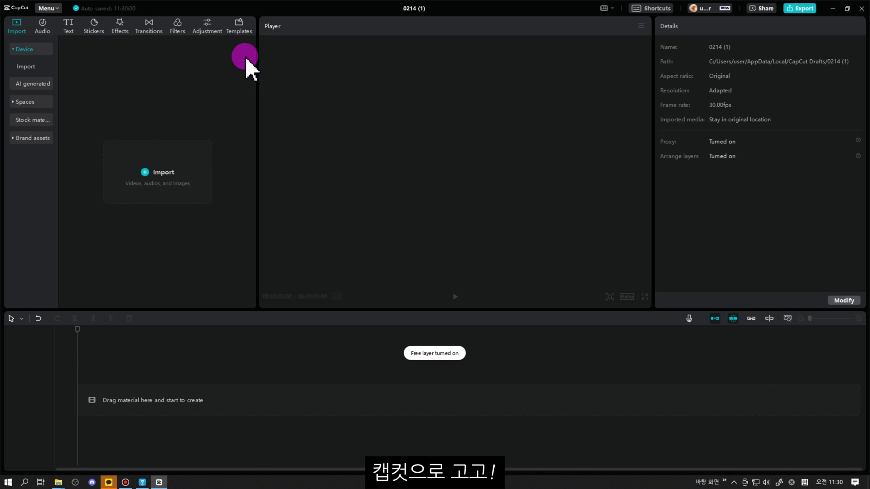
pyautogui.click(58, 480)
pyautogui.click(145, 458)
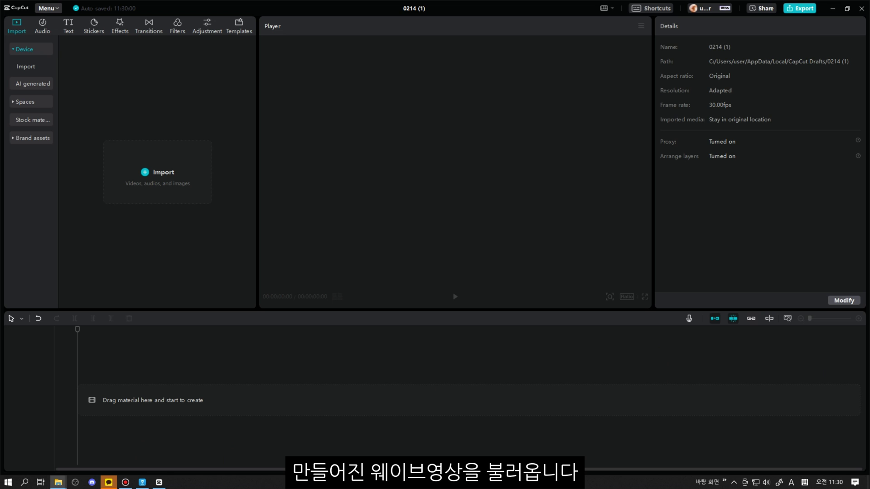
pyautogui.moveTo(178, 235); pyautogui.dragTo(161, 198)
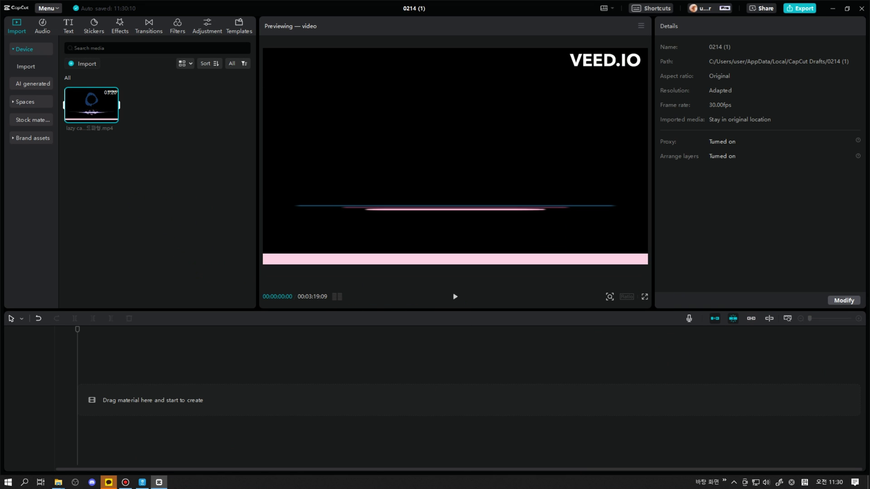
# - Place the imported video at the start of the main timeline track and play it
pyautogui.moveTo(98, 112); pyautogui.dragTo(76, 410)
pyautogui.click(108, 384)
pyautogui.press('space')
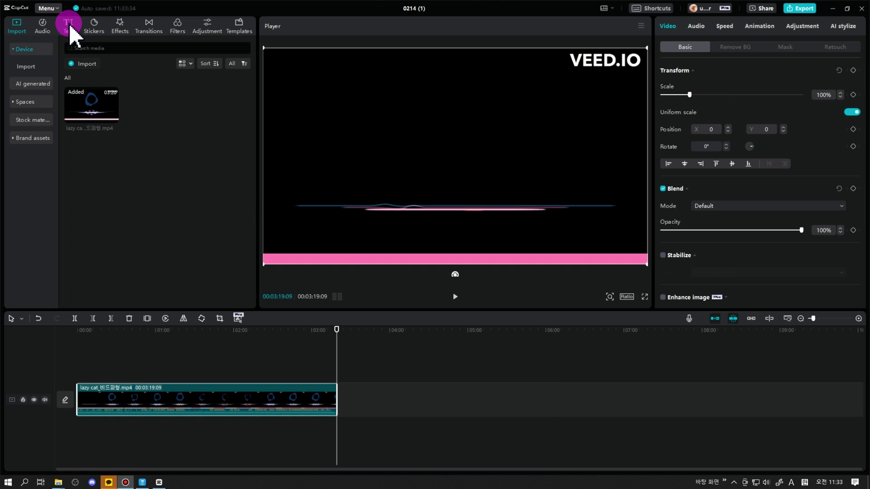
# - Generate automatic lyrics for the song with the language set to Korean
pyautogui.click(68, 25)
pyautogui.click(25, 48)
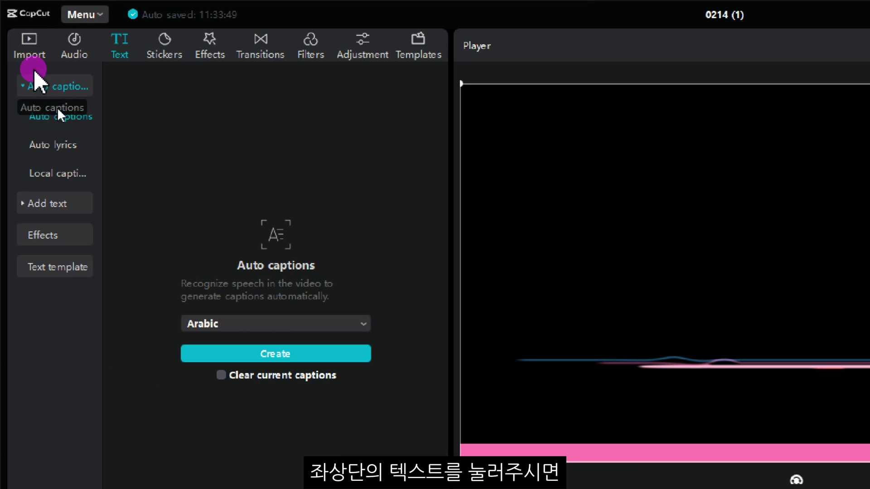
pyautogui.click(52, 145)
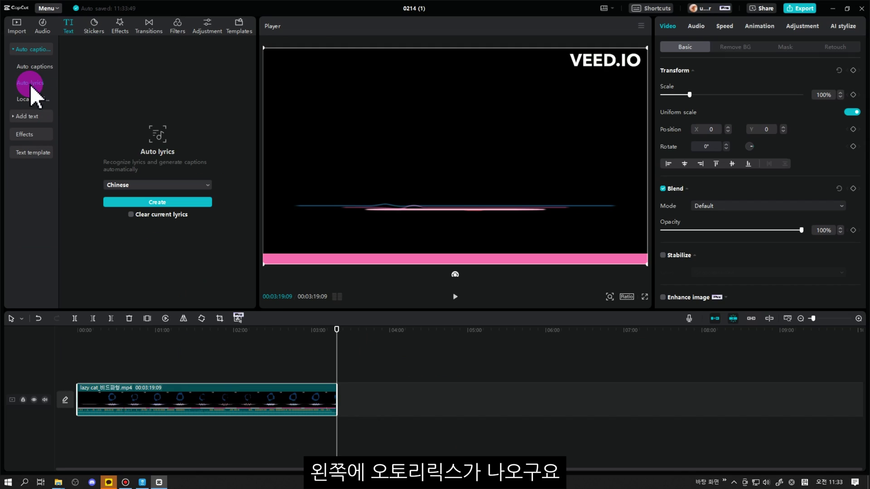
pyautogui.click(180, 186)
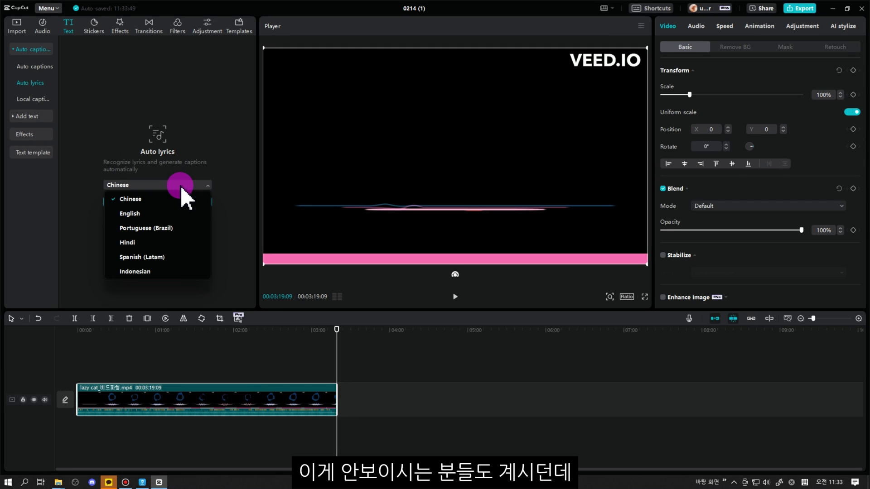
pyautogui.scroll(-2, 151, 247)
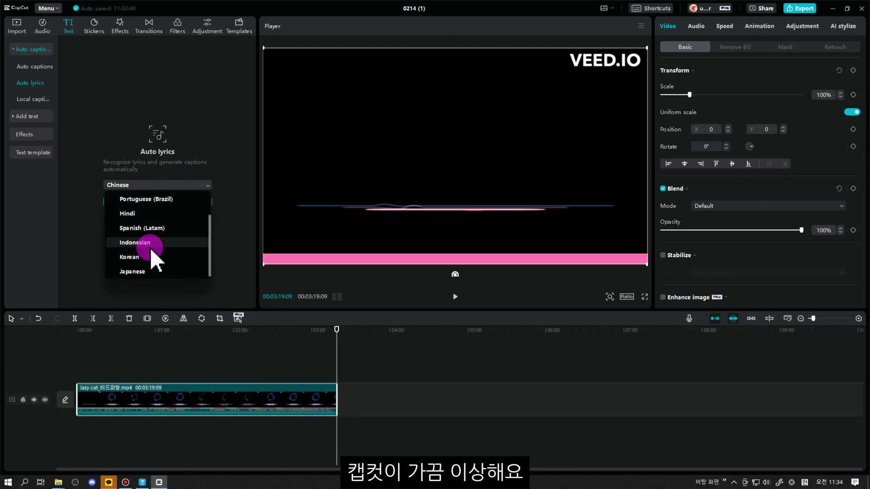
pyautogui.click(140, 254)
pyautogui.click(167, 206)
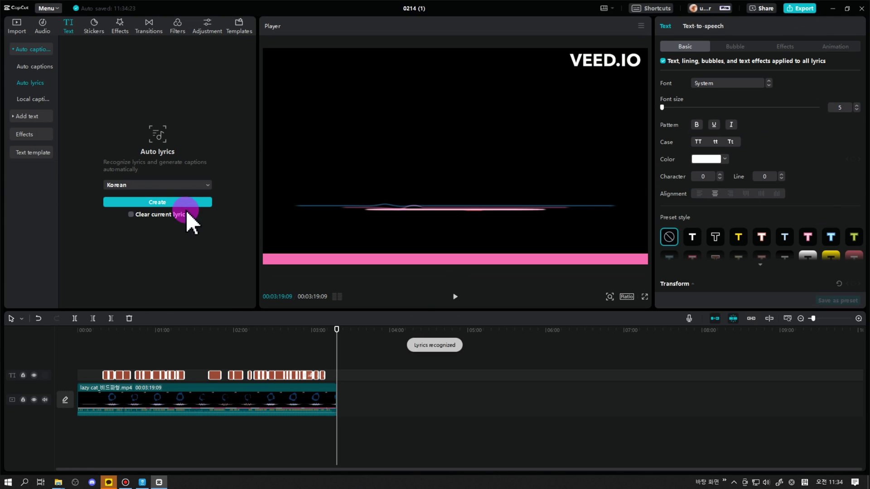
# - Preview the generated lyric captions with playback at several points of the song
pyautogui.click(255, 330)
pyautogui.click(736, 315)
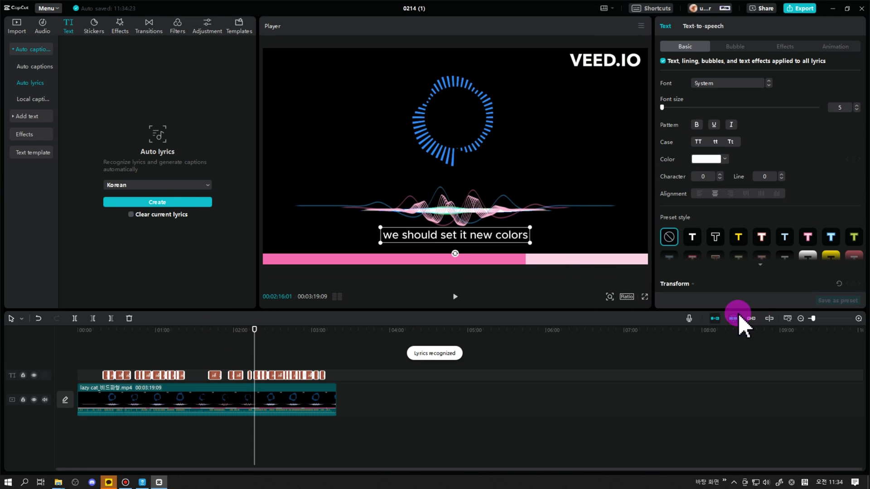
pyautogui.click(813, 318)
pyautogui.press('space')
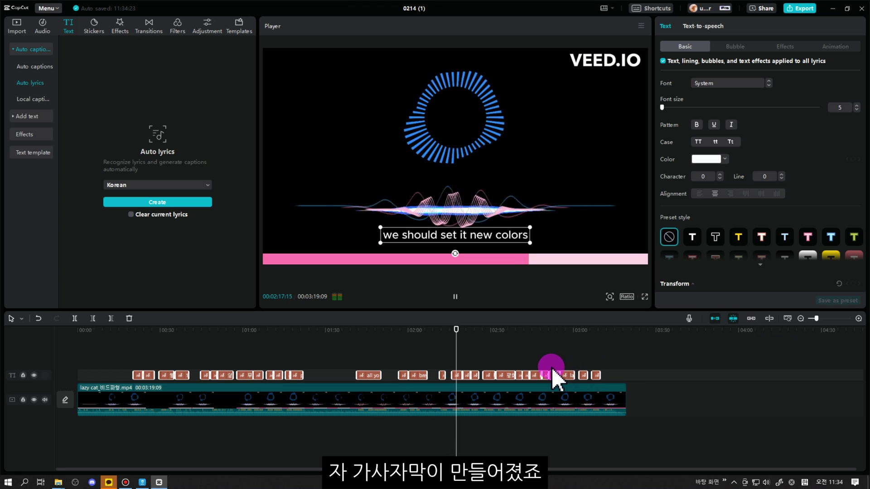
pyautogui.click(243, 335)
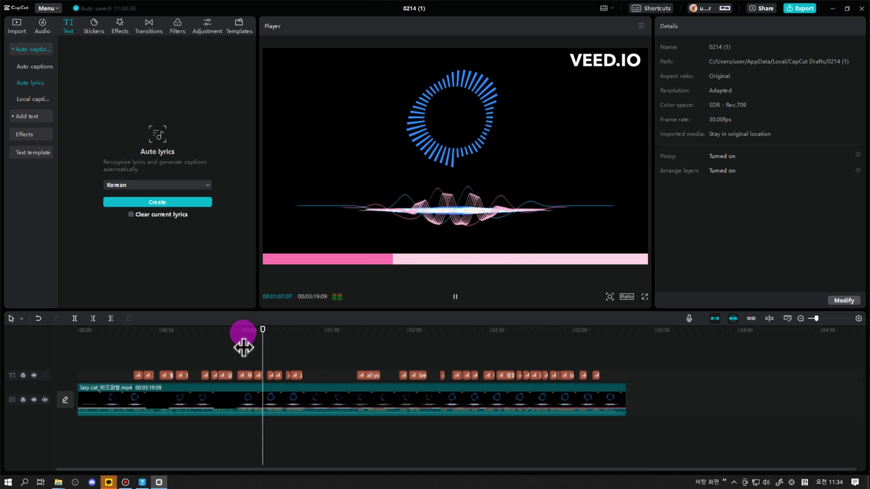
pyautogui.click(242, 330)
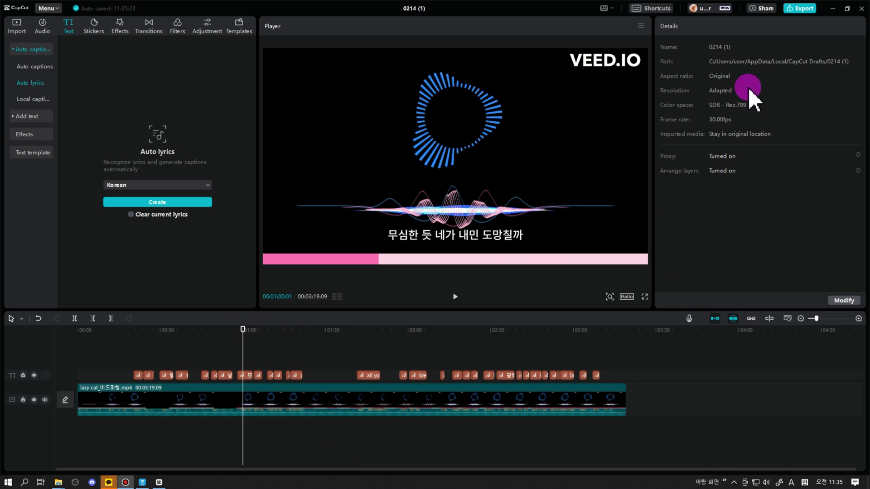
# - Select the lyric caption at about one minute, set the lyric font to 나눔고딕, and review the other text settings
pyautogui.click(245, 375)
pyautogui.moveTo(819, 323); pyautogui.dragTo(824, 323)
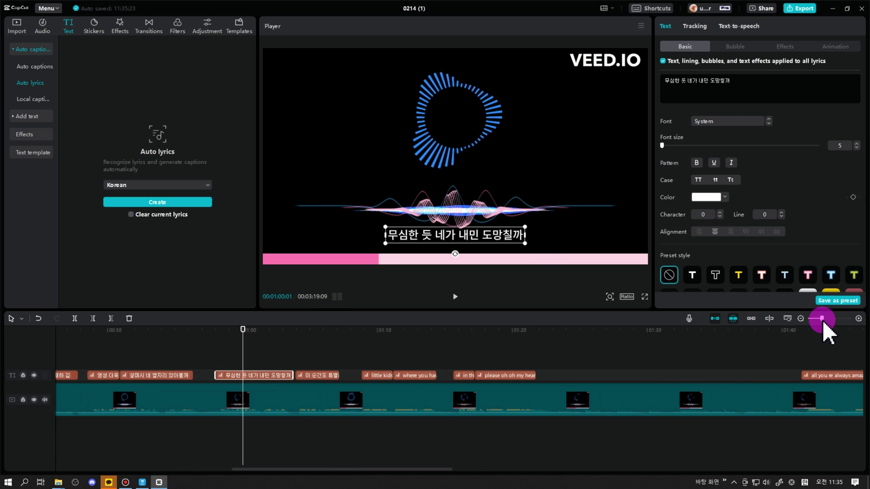
pyautogui.click(730, 123)
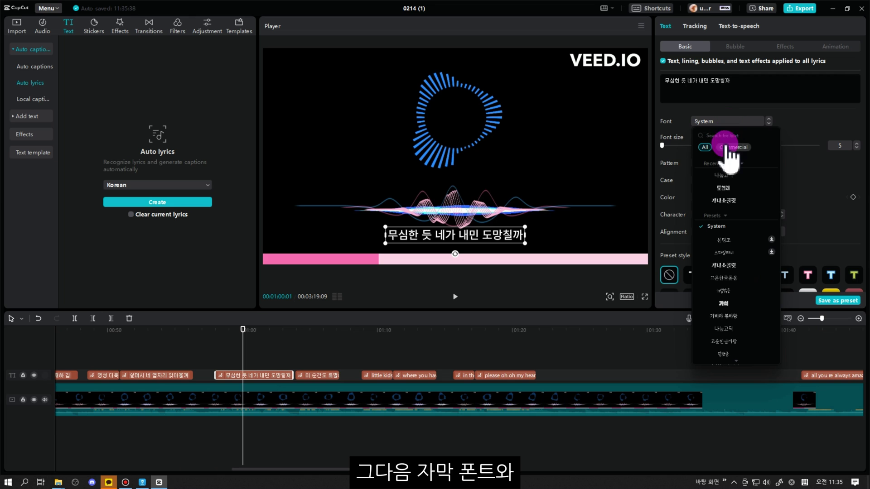
pyautogui.click(725, 179)
pyautogui.scroll(-5, 711, 260)
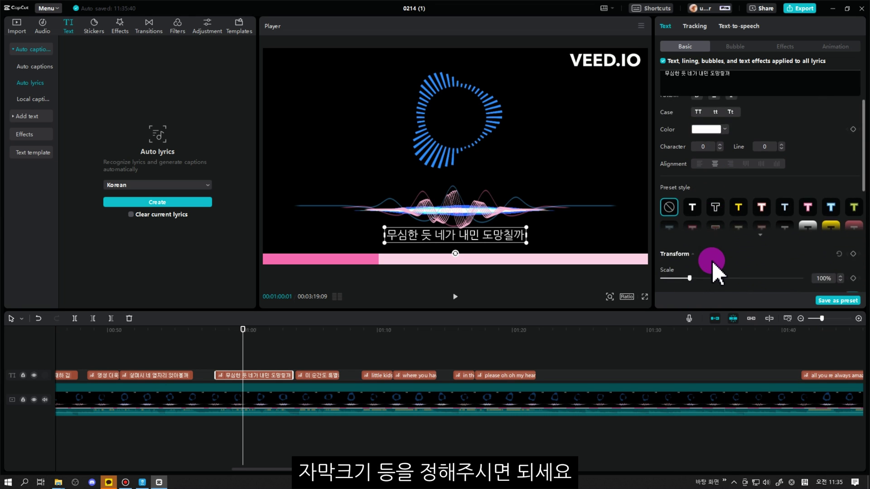
pyautogui.scroll(-4, 709, 263)
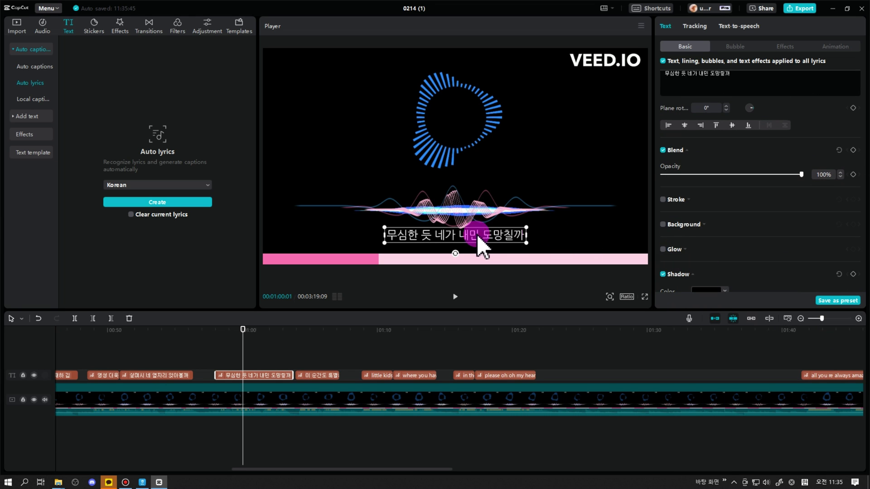
# - Scale the lyric text to 121%, widen its text box and place it across the circular wave
pyautogui.moveTo(466, 239); pyautogui.dragTo(460, 165)
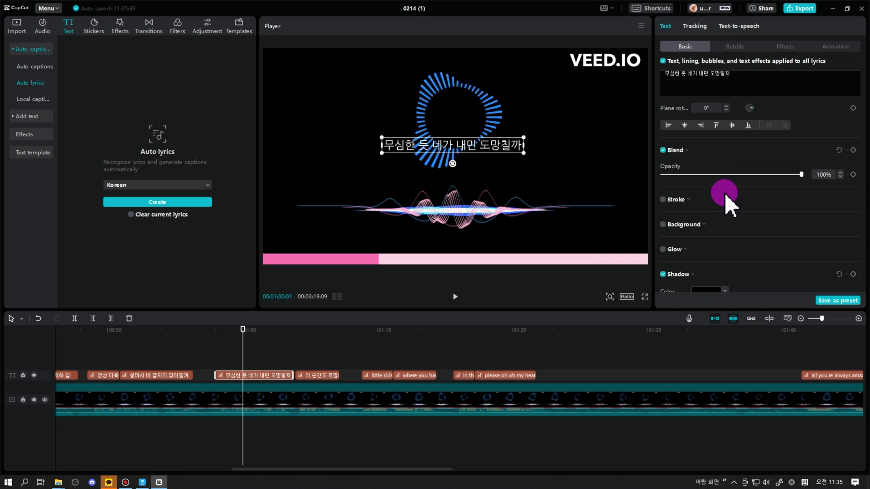
pyautogui.scroll(1, 729, 213)
pyautogui.scroll(-3, 713, 257)
pyautogui.scroll(7, 713, 254)
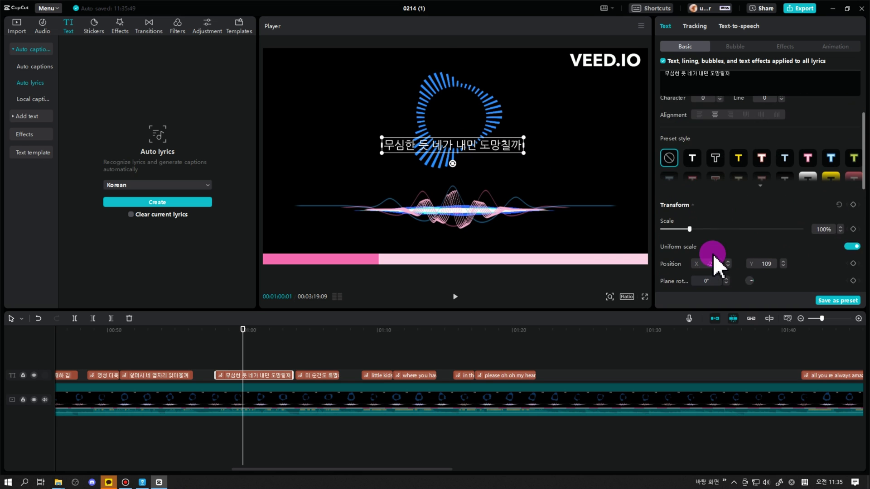
pyautogui.scroll(-1, 713, 254)
pyautogui.moveTo(692, 208); pyautogui.dragTo(695, 205)
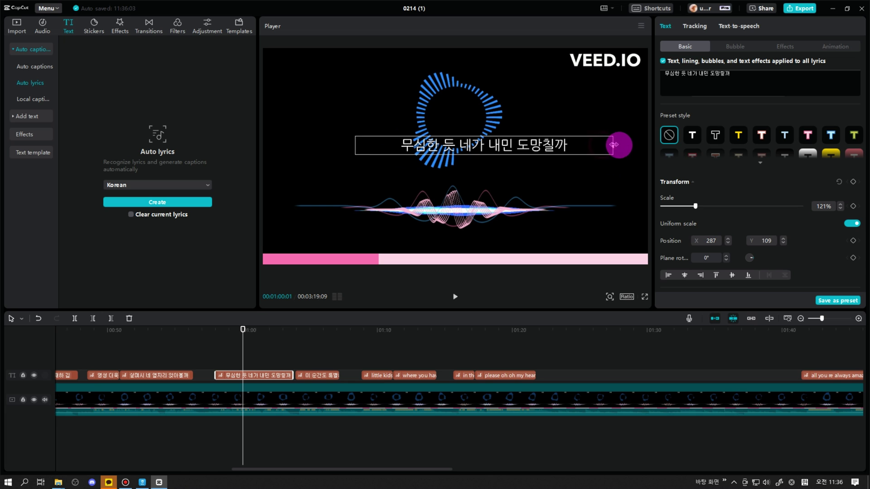
pyautogui.moveTo(614, 144); pyautogui.dragTo(521, 129)
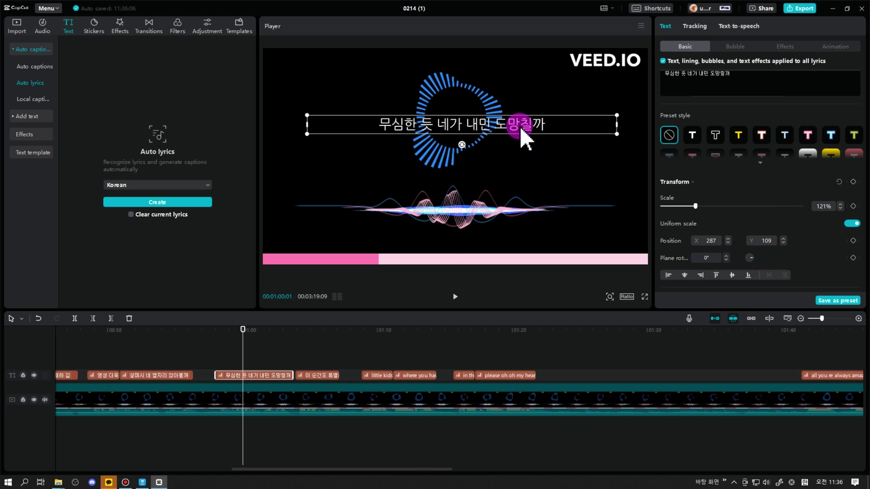
# - Change the lyric captions' font to 가나초콜릿 and scrub through the caption at about one minute
pyautogui.moveTo(243, 330); pyautogui.dragTo(429, 348)
pyautogui.click(267, 335)
pyautogui.click(284, 375)
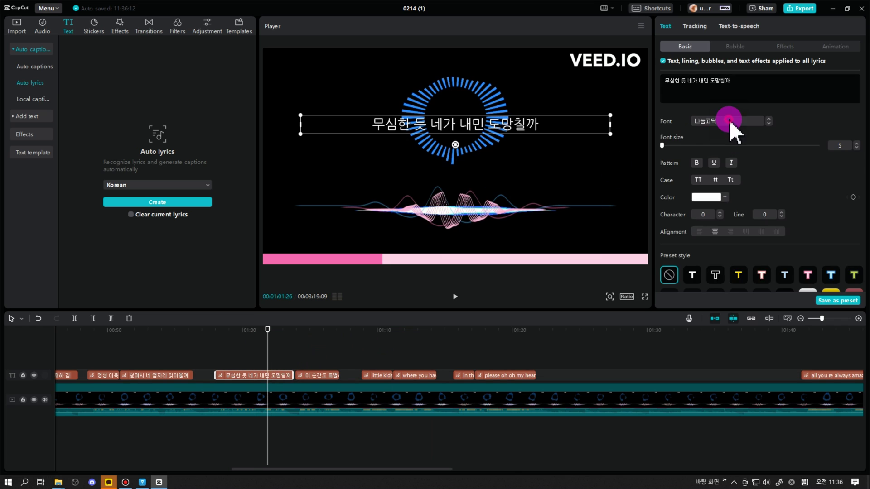
pyautogui.click(725, 121)
pyautogui.click(730, 203)
pyautogui.press('space')
pyautogui.moveTo(321, 345); pyautogui.dragTo(257, 335)
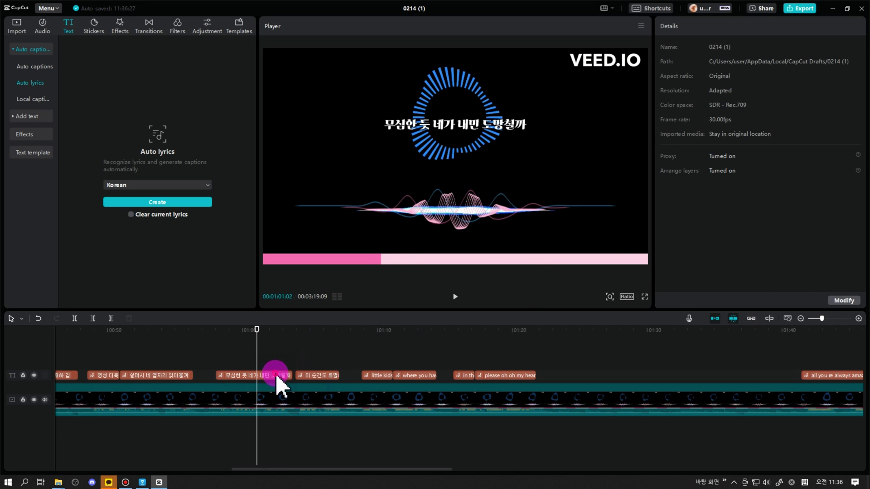
# - Set the lyric font size to 7 and move the text between the circular wave and the lower sound waves
pyautogui.click(856, 143)
pyautogui.click(856, 143)
pyautogui.click(856, 144)
pyautogui.moveTo(520, 145); pyautogui.dragTo(479, 178)
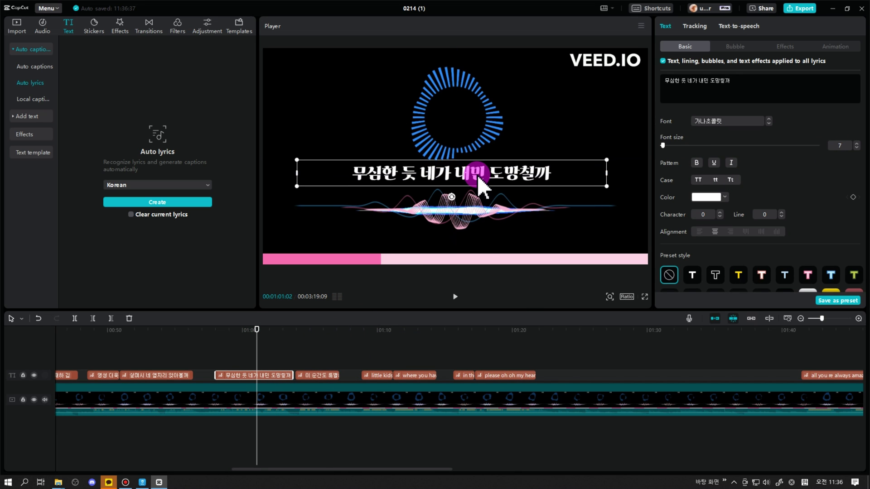
# - Check the styled lyric captions from the start of the song through the first lyrics
pyautogui.moveTo(136, 331); pyautogui.dragTo(56, 330)
pyautogui.moveTo(821, 319); pyautogui.dragTo(816, 319)
pyautogui.moveTo(78, 331); pyautogui.dragTo(136, 331)
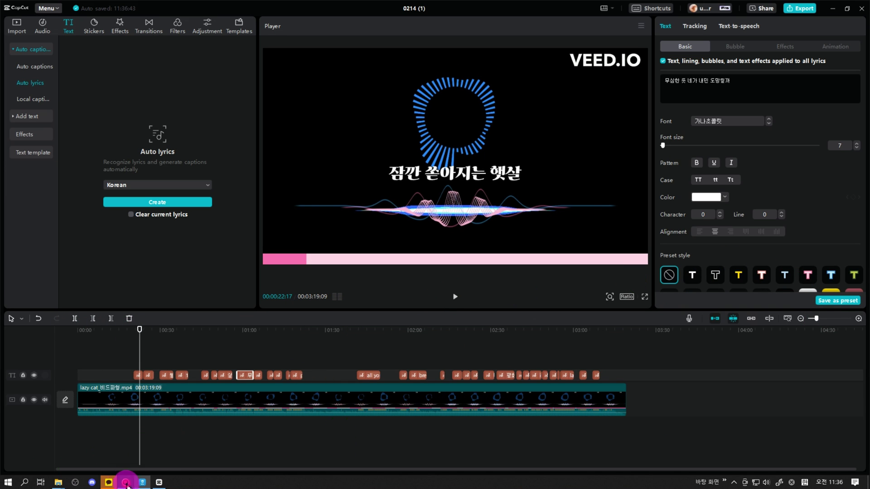
pyautogui.click(859, 319)
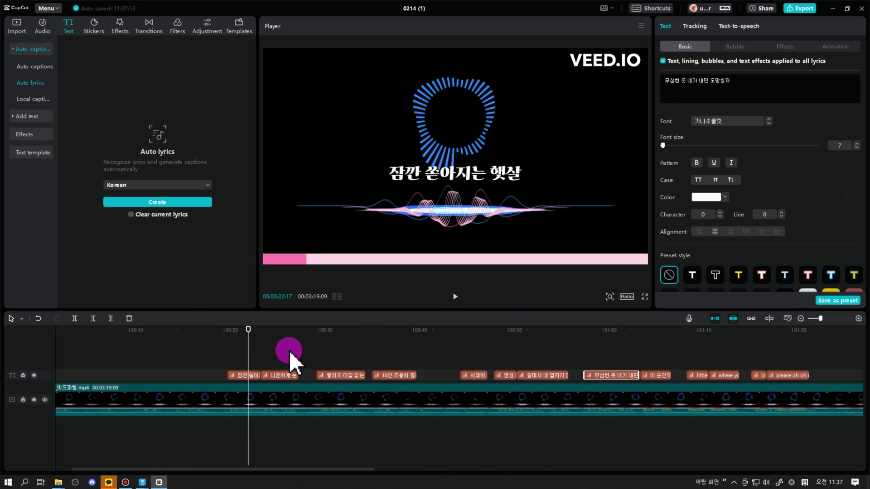
pyautogui.click(278, 331)
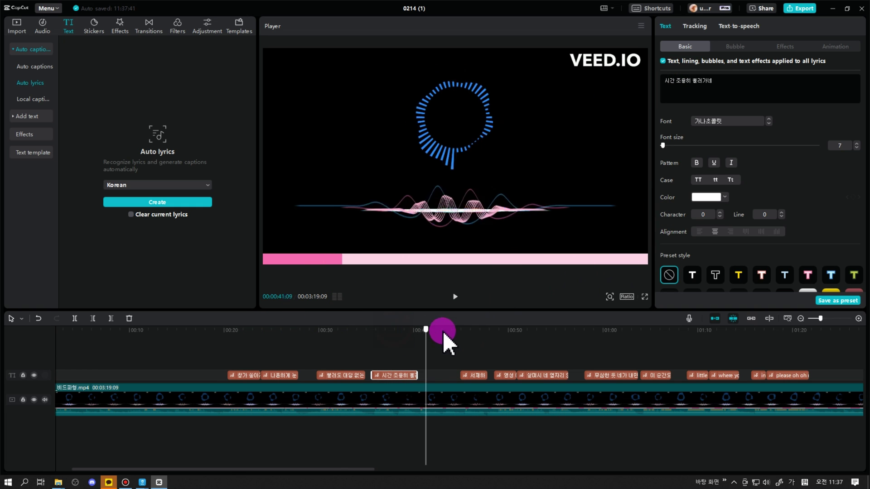
# - Delete the short lyric caption at about 45 seconds, just before the 영성 더욱 따스한 속 caption
pyautogui.moveTo(442, 331); pyautogui.dragTo(503, 341)
pyautogui.click(475, 375)
pyautogui.press('Delete')
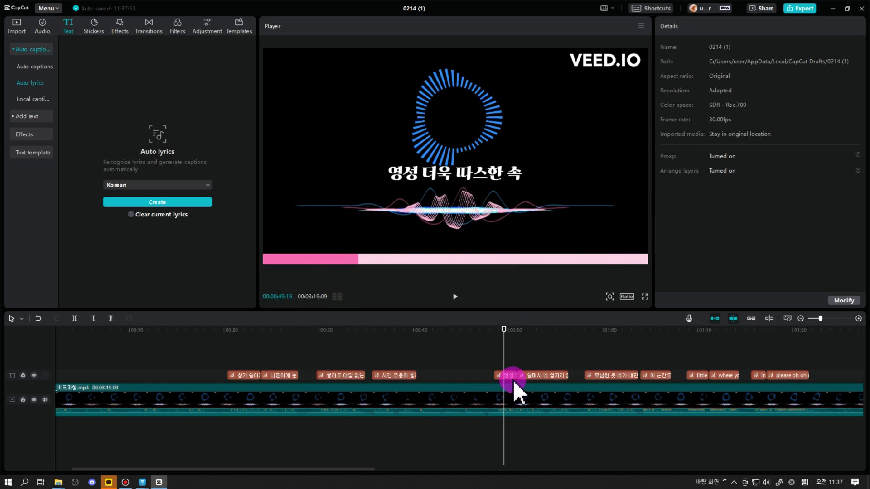
# - Correct the lyric caption at about 49 seconds to "오후 따스함속 살며시," and select the following caption
pyautogui.click(507, 375)
pyautogui.write('오후 따스함속 살며시,')
pyautogui.click(543, 367)
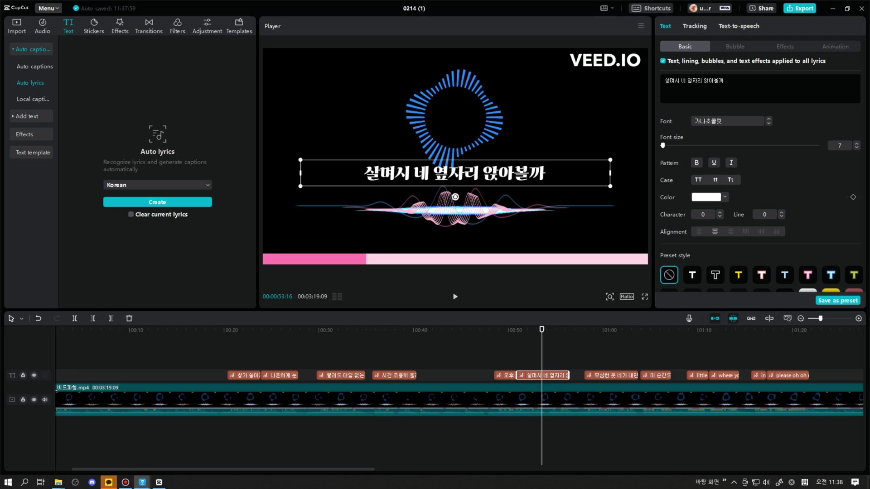
# - Correct the caption at about 53 seconds to "네 옆자리 앉아볼까." and extend the preceding caption's end to meet it at about 52 seconds
pyautogui.moveTo(730, 82); pyautogui.dragTo(630, 89)
pyautogui.write('네 옆자리 앉아볼까.')
pyautogui.click(503, 331)
pyautogui.moveTo(820, 319); pyautogui.dragTo(824, 320)
pyautogui.press('space')
pyautogui.press('space')
pyautogui.moveTo(522, 374); pyautogui.dragTo(566, 375)
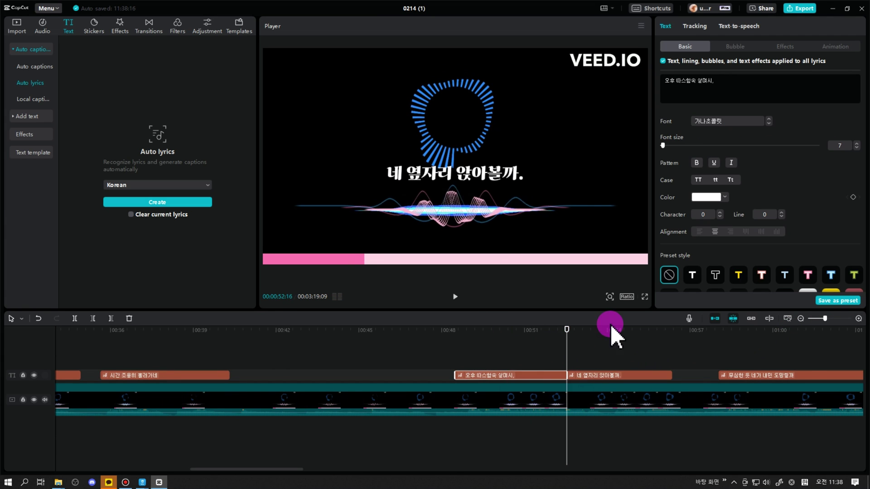
# - Correct the captions at about 1:00 and 1:05 to "무심한 듯 네가 내민 털뭉치 발," and "이 순간 더 특별해"
pyautogui.click(616, 331)
pyautogui.hscroll(5, 616, 332)
pyautogui.click(454, 332)
pyautogui.click(503, 375)
pyautogui.moveTo(731, 81); pyautogui.dragTo(643, 125)
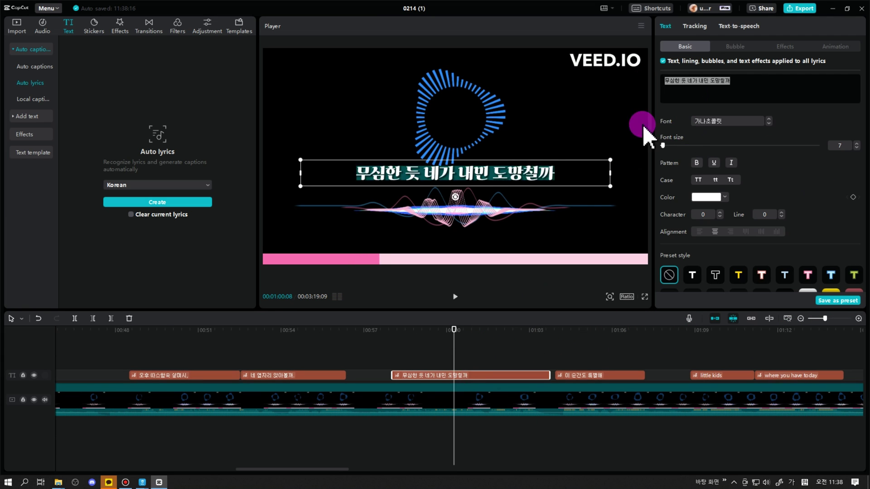
pyautogui.write('무심한 듯 네가 내민 털뭉치 발,')
pyautogui.click(598, 329)
pyautogui.click(598, 374)
# - Correct the captions at about 1:10 and 1:13 to "lazy cat," and "where are you off to today?"
pyautogui.hscroll(5, 608, 329)
pyautogui.click(453, 330)
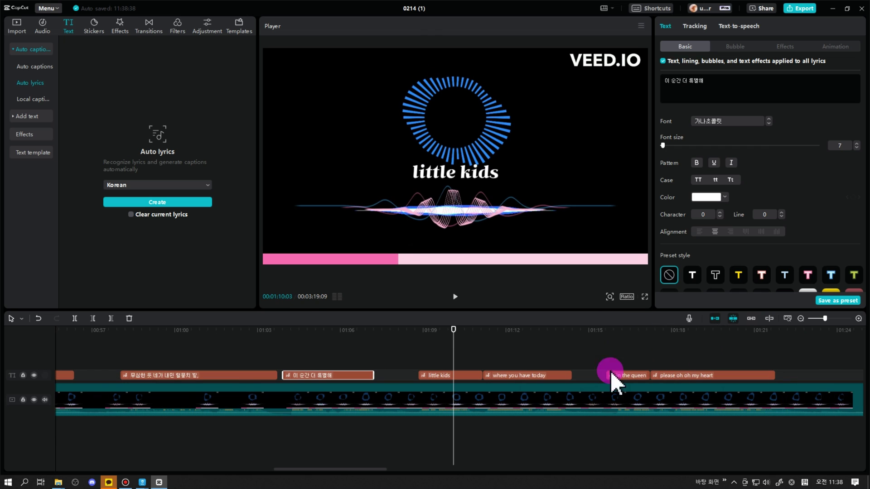
pyautogui.click(445, 375)
pyautogui.moveTo(706, 81); pyautogui.dragTo(657, 82)
pyautogui.write('lazy cat,')
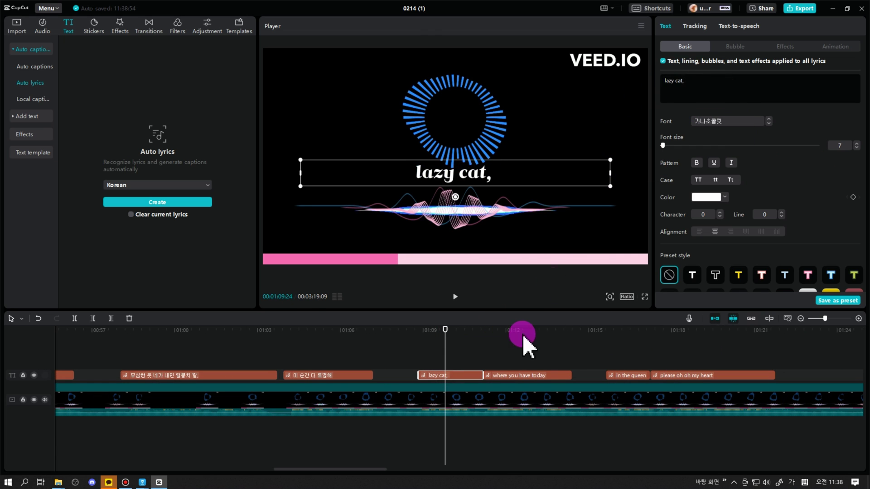
pyautogui.click(532, 346)
# - Correct the captions at about 1:16 and 1:19 to "in the quiet" and "place of my heart,"
pyautogui.moveTo(581, 330); pyautogui.dragTo(634, 330)
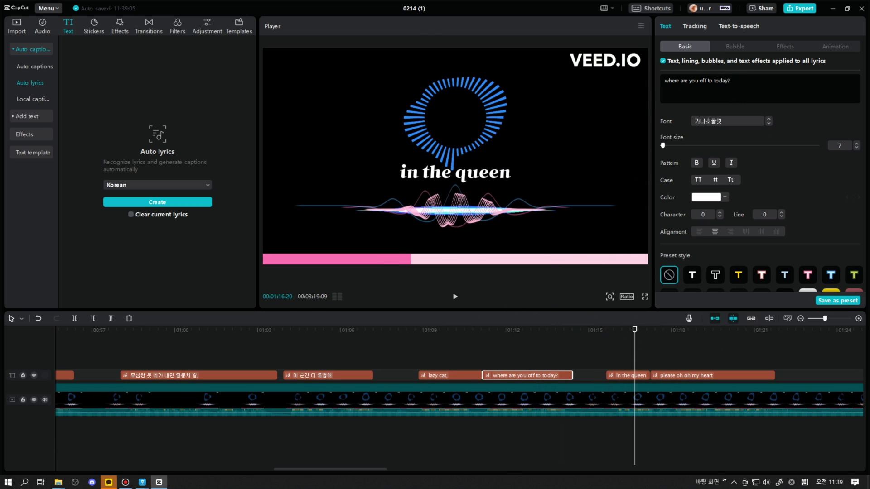
pyautogui.click(701, 346)
pyautogui.click(722, 376)
pyautogui.moveTo(727, 82); pyautogui.dragTo(662, 81)
pyautogui.write('place of my heart,')
# - Replace the "all you re always amazing can" caption at about 1:43 with "You're always there, lazy cat."
pyautogui.click(746, 335)
pyautogui.hscroll(12, 747, 336)
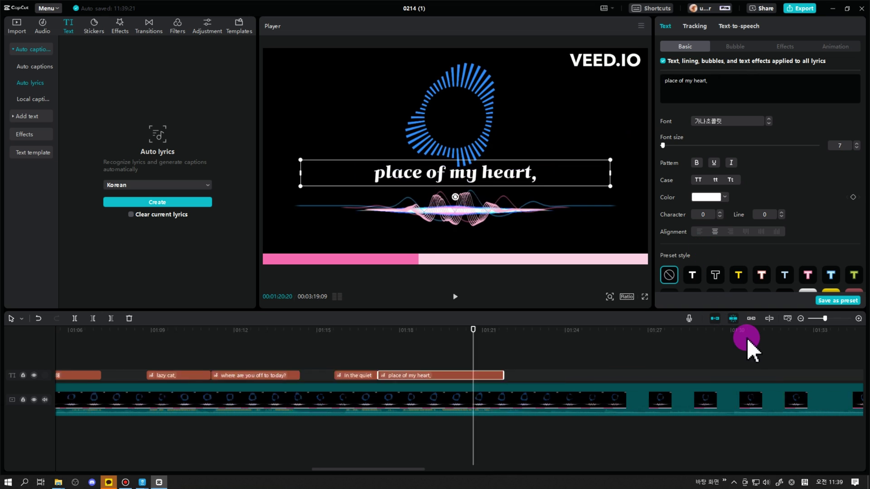
pyautogui.press('space')
pyautogui.click(623, 338)
pyautogui.click(707, 375)
pyautogui.hscroll(8, 707, 371)
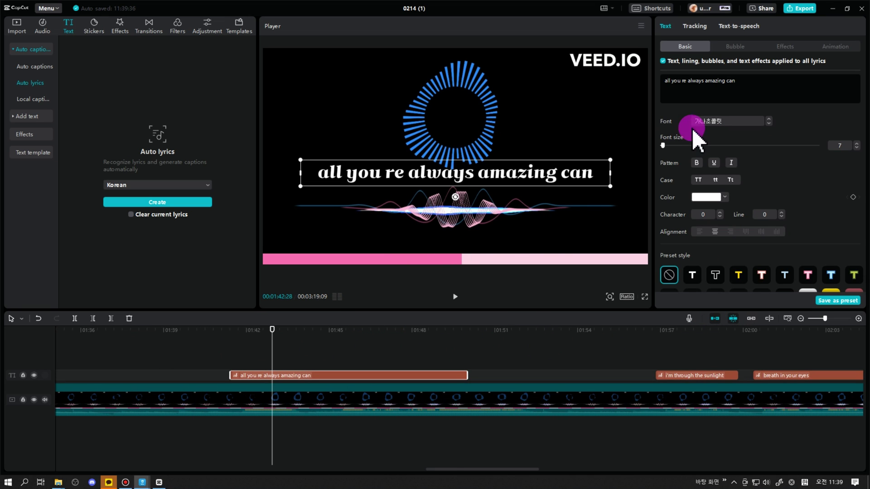
pyautogui.write("You're always there, lazy cat.")
# - Correct the "i'm through the sunlight" and "breath in your eyes" captions to "Under the sunlight," and "briefly opening eyes,"
pyautogui.hscroll(4, 651, 353)
pyautogui.moveTo(737, 82); pyautogui.dragTo(648, 86)
pyautogui.click(475, 375)
pyautogui.hotkey('ctrl', 'a')
pyautogui.write('Under the sunlight,')
pyautogui.click(636, 377)
pyautogui.write('briefly opening eyes,')
# - Capitalize the first word of the short caption at about 2:12 so it reads "You and i"
pyautogui.click(675, 346)
pyautogui.hscroll(5, 675, 346)
pyautogui.click(435, 337)
pyautogui.click(455, 172)
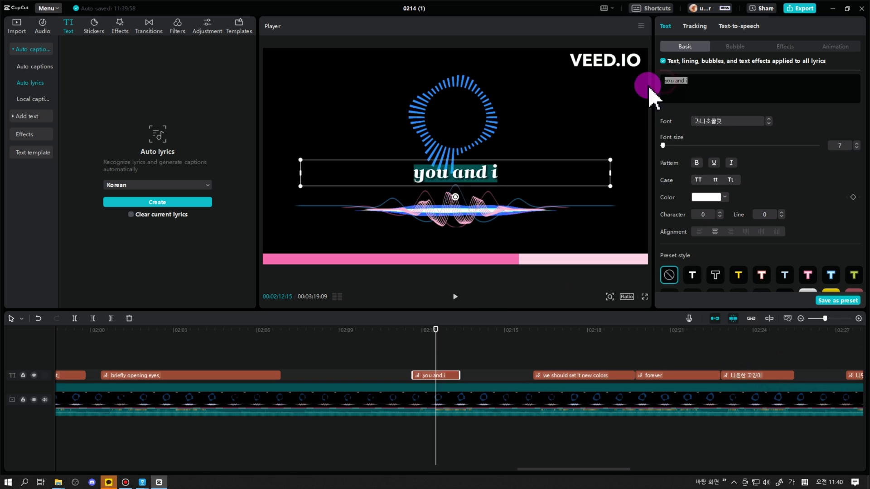
# - Replace the "we should set it new colors" caption with "wished this afternoon could last", leaving the final word to the following caption
pyautogui.click(581, 376)
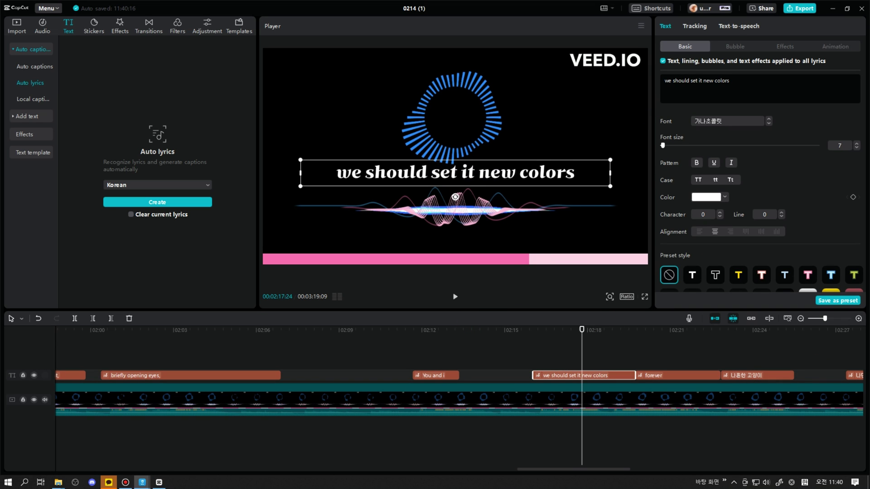
pyautogui.hotkey('ctrl', 'a')
pyautogui.write('wished this afternoon could last forever.')
pyautogui.press('BackSpace')
pyautogui.press('BackSpace')
pyautogui.press('BackSpace')
pyautogui.press('BackSpace')
pyautogui.press('BackSpace')
pyautogui.press('BackSpace')
pyautogui.press('BackSpace')
pyautogui.press('BackSpace')
# - Correct the "lazy cand" caption at about 2:40 to "lazy cat, lazy cat," and extend its end to the next caption
pyautogui.click(664, 337)
pyautogui.click(684, 375)
pyautogui.hscroll(6, 462, 346)
pyautogui.click(378, 337)
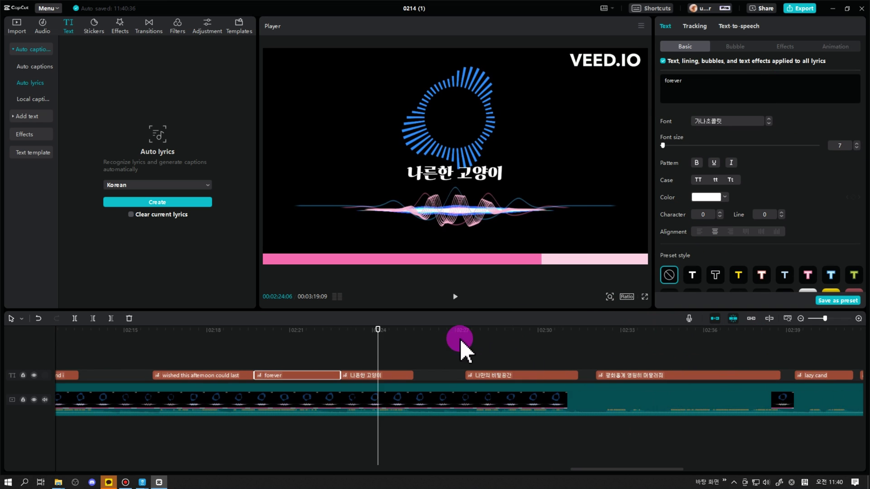
pyautogui.hscroll(4, 462, 346)
pyautogui.click(483, 348)
pyautogui.click(621, 350)
pyautogui.click(631, 375)
pyautogui.write('lazy cat, lazy cat,')
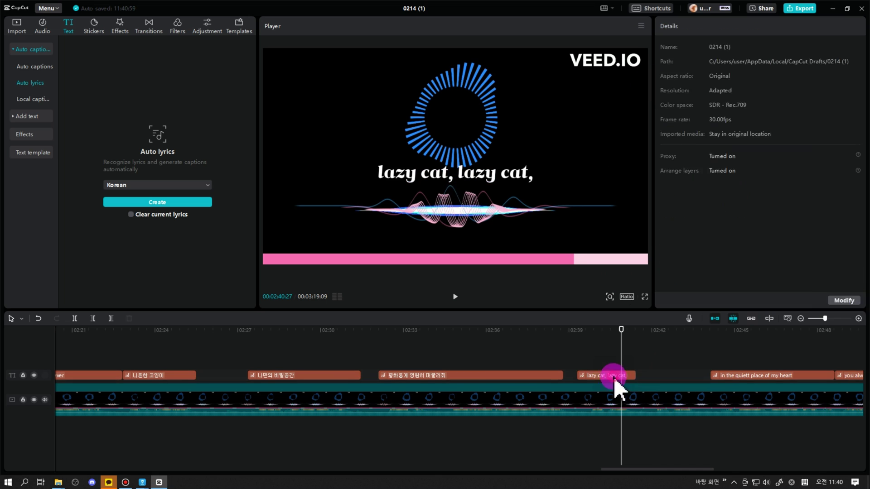
pyautogui.moveTo(635, 375); pyautogui.dragTo(710, 376)
# - Correct the captions at about 2:45 and 2:49 to "In the quiet place of my heart," and "You're always there,"
pyautogui.hscroll(5, 381, 334)
pyautogui.click(380, 334)
pyautogui.click(419, 376)
pyautogui.write('In the quiet place of my heart,')
pyautogui.click(479, 337)
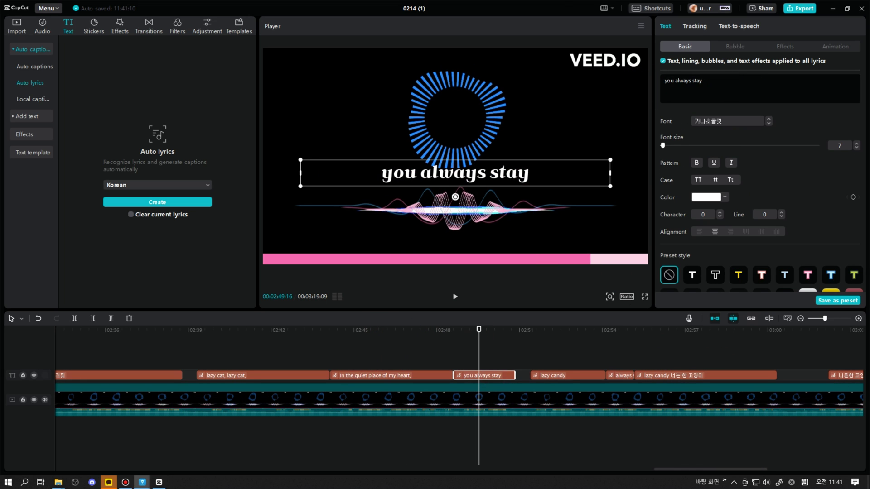
# - Replace the "lazy candy" caption at about 2:52 with "lazy cat."
pyautogui.click(582, 375)
pyautogui.hotkey('ctrl', 'a')
pyautogui.write('lazy cat.')
pyautogui.click(628, 349)
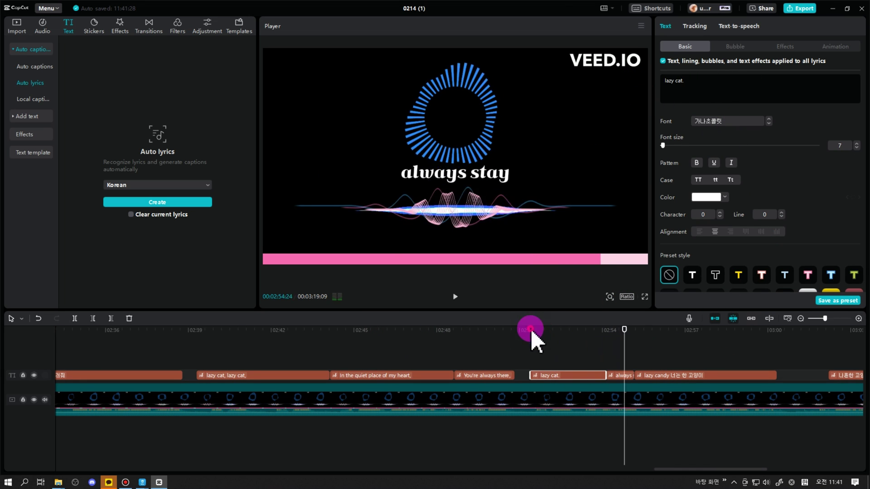
# - Move the boundary before the "always stay" caption back to about 2:53 and correct that caption to "You're always there,"
pyautogui.moveTo(606, 375); pyautogui.dragTo(585, 378)
pyautogui.click(671, 81)
pyautogui.hotkey('ctrl', 'a')
pyautogui.write("You're always there,")
# - Correct the "lazy candy 너는 한 고양이" caption at about 2:57 to "lazy cat. 나른한 고양이"
pyautogui.click(622, 334)
pyautogui.press('space')
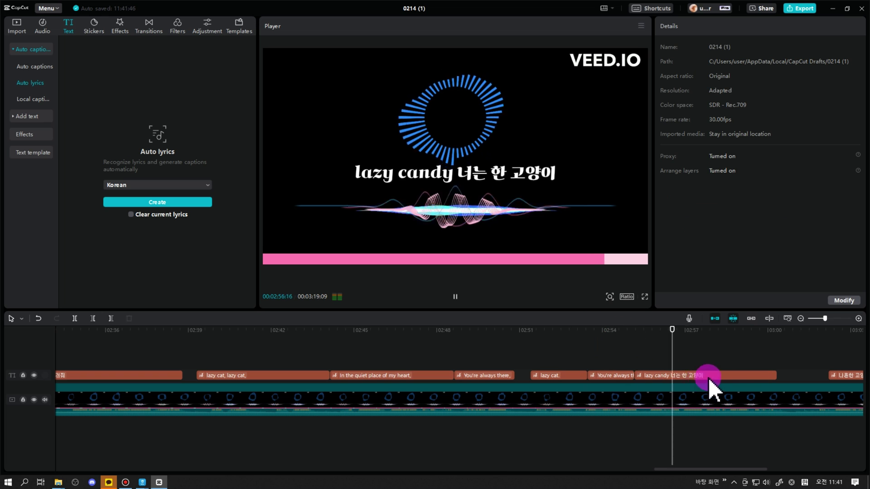
pyautogui.click(710, 377)
pyautogui.hscroll(5, 471, 334)
pyautogui.press('space')
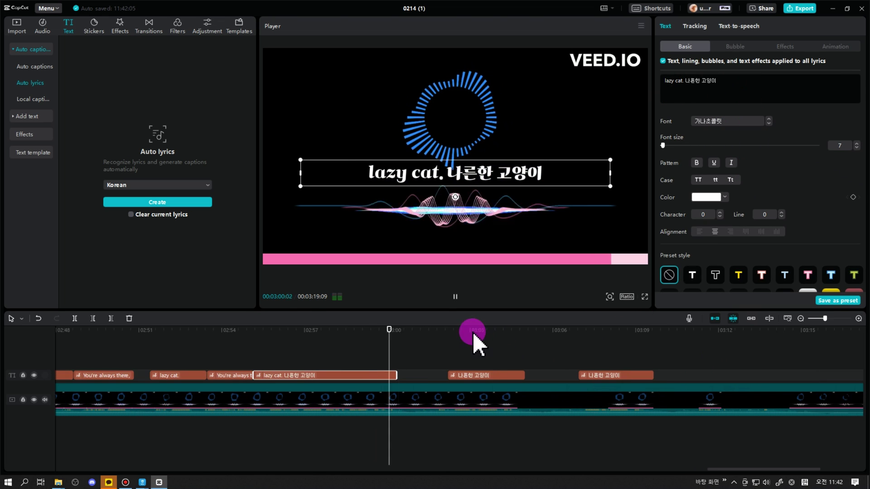
# - Check the closing 나른한 고양이 captions after 3:02 against the end of the song
pyautogui.hscroll(5, 456, 334)
pyautogui.click(299, 376)
pyautogui.click(210, 332)
pyautogui.click(187, 376)
pyautogui.click(336, 331)
pyautogui.moveTo(336, 331); pyautogui.dragTo(246, 331)
# - Place a 228 by 128 rectangle mask over the video's VEED.IO watermark at X 399, Y 234, and invert it to hide the watermark
pyautogui.moveTo(825, 318); pyautogui.dragTo(812, 318)
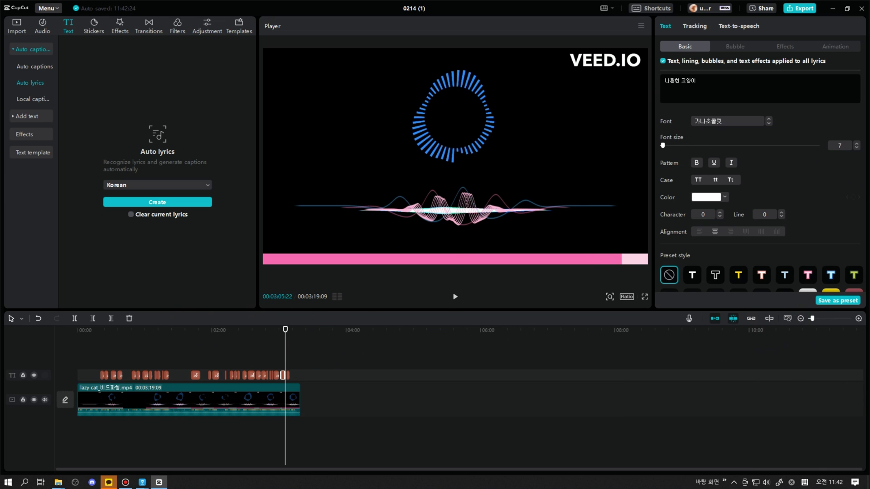
pyautogui.click(242, 390)
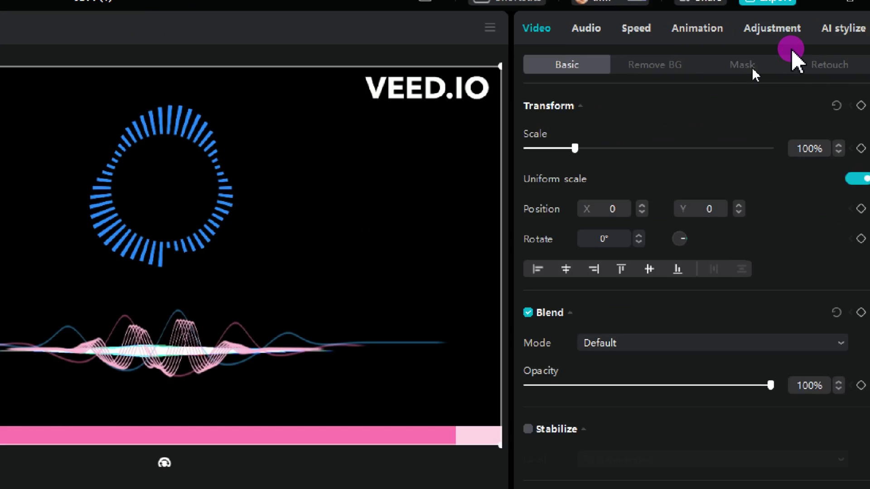
pyautogui.click(787, 46)
pyautogui.click(821, 102)
pyautogui.moveTo(533, 147); pyautogui.dragTo(629, 92)
pyautogui.moveTo(454, 156); pyautogui.dragTo(509, 127)
pyautogui.moveTo(551, 103); pyautogui.dragTo(605, 70)
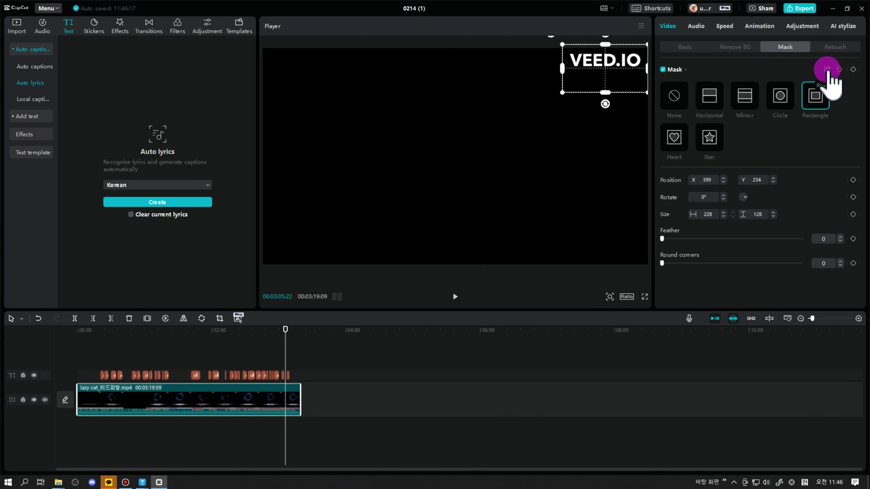
pyautogui.click(827, 70)
pyautogui.moveTo(286, 331); pyautogui.dragTo(136, 334)
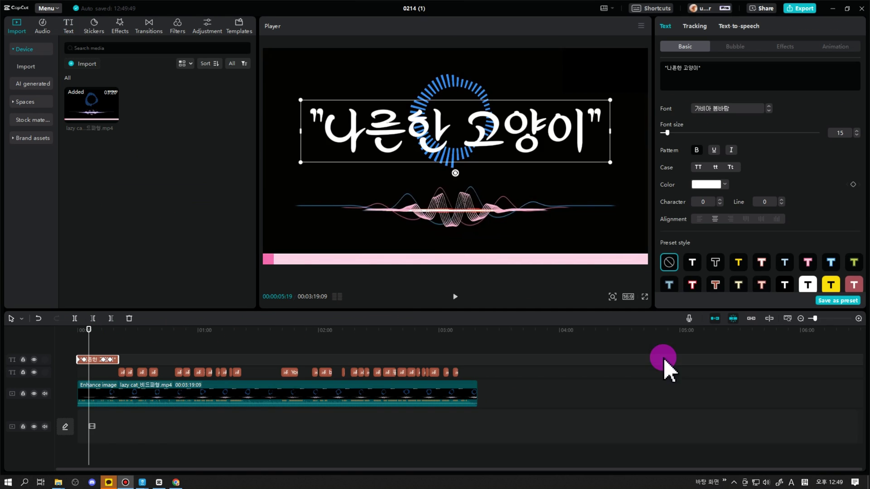
# - Replace the opening title text with "Lazy CAT" in quotation marks
pyautogui.click(107, 326)
pyautogui.click(453, 176)
pyautogui.moveTo(698, 68); pyautogui.dragTo(649, 67)
pyautogui.write('ㄴLazy CAT')
# - Set the title's font to 기쁨밝음, then move and scale it to fit between the circular wave and the lower sound waves
pyautogui.click(731, 109)
pyautogui.click(736, 174)
pyautogui.moveTo(461, 135); pyautogui.dragTo(462, 173)
pyautogui.moveTo(371, 139); pyautogui.dragTo(398, 165)
# - Check the lyric captions around 0:54 and examine the opening title's text and transform settings
pyautogui.click(187, 342)
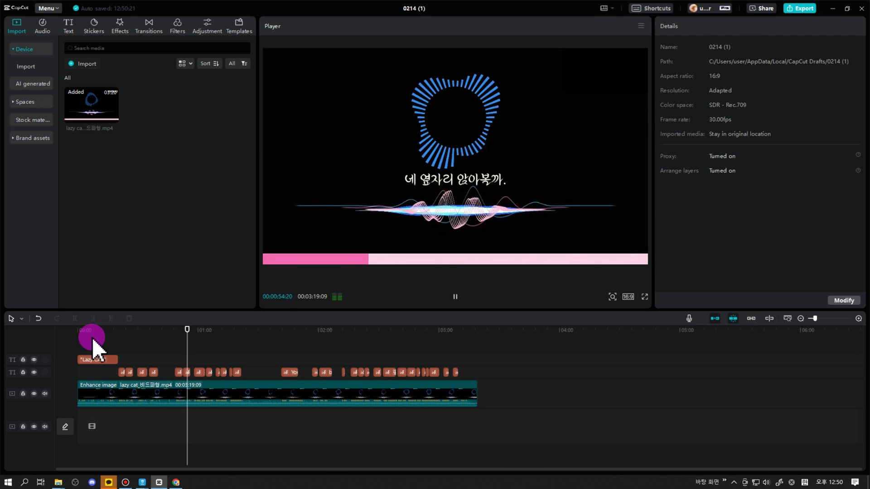
pyautogui.click(148, 342)
pyautogui.click(86, 342)
pyautogui.click(93, 395)
pyautogui.click(495, 177)
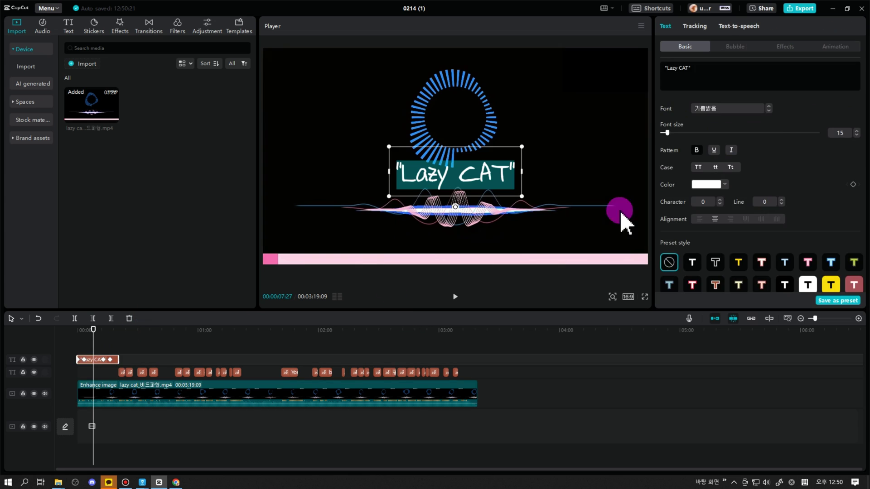
pyautogui.click(565, 172)
pyautogui.click(494, 176)
pyautogui.scroll(-5, 750, 191)
# - Import the black cat close-up PNG from File Explorer and place it above the video at the start of the timeline
pyautogui.click(59, 482)
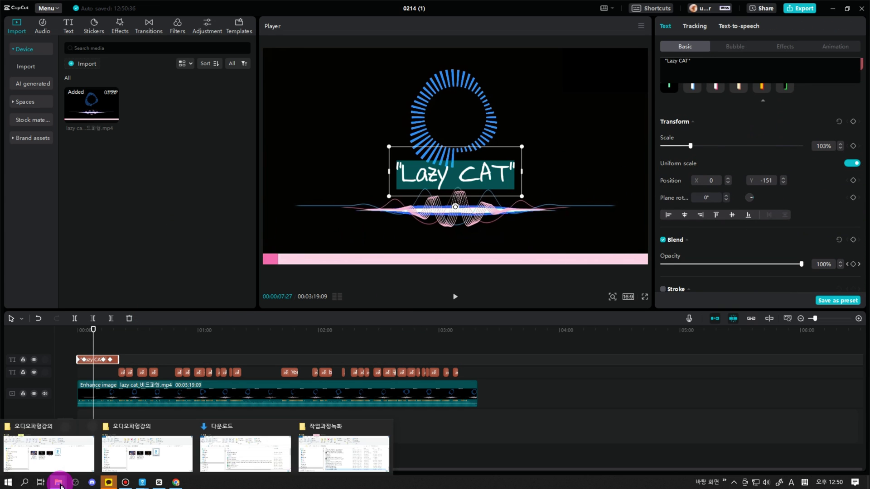
pyautogui.moveTo(153, 105); pyautogui.dragTo(77, 381)
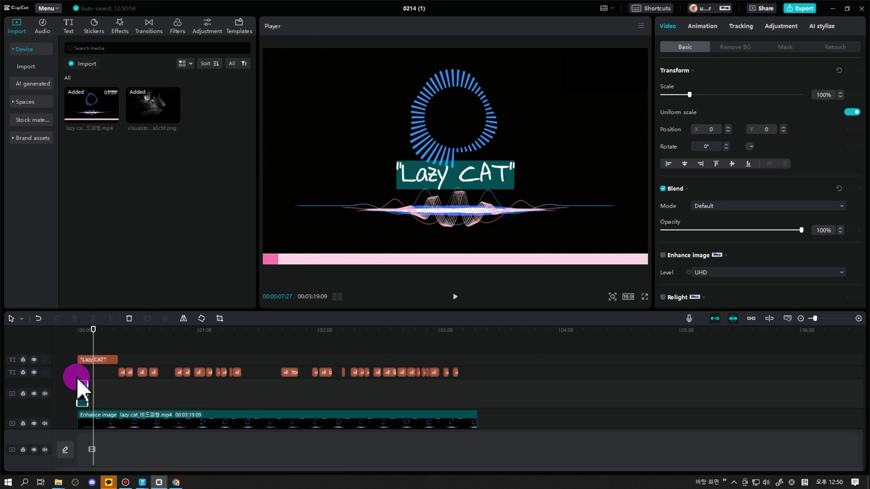
pyautogui.moveTo(92, 332); pyautogui.dragTo(82, 335)
# - Set the cat image's blend mode to Brighten and extend its clip to the end of the video at 3:19:09
pyautogui.click(706, 205)
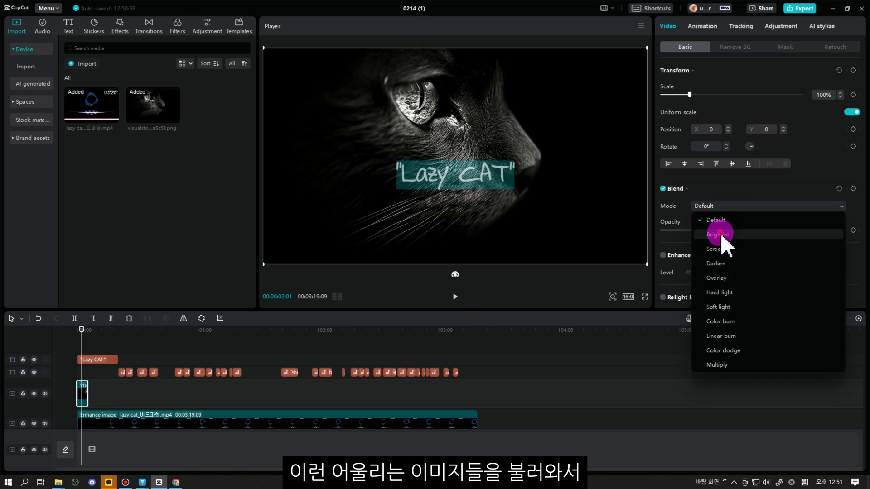
pyautogui.click(700, 228)
pyautogui.moveTo(87, 393); pyautogui.dragTo(410, 391)
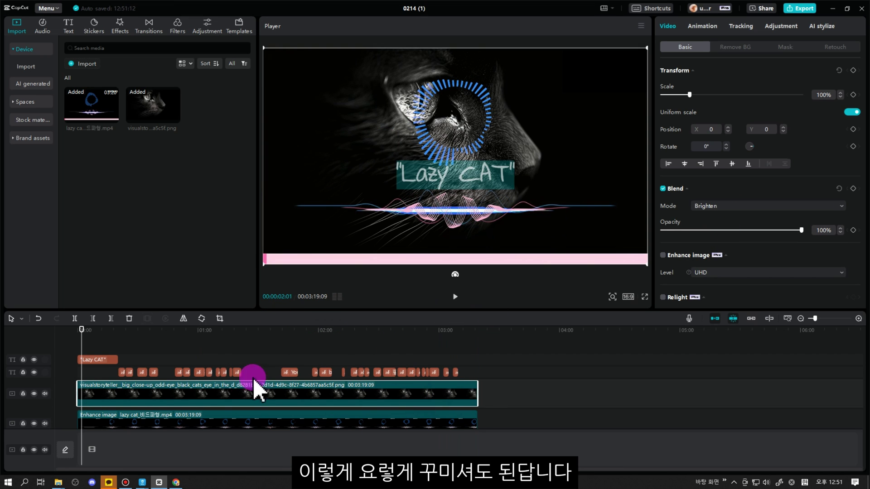
# - Move the cat image to X -1163, then duplicate it, mirror the copy and position it on the opposite side facing the original
pyautogui.moveTo(357, 136); pyautogui.dragTo(249, 136)
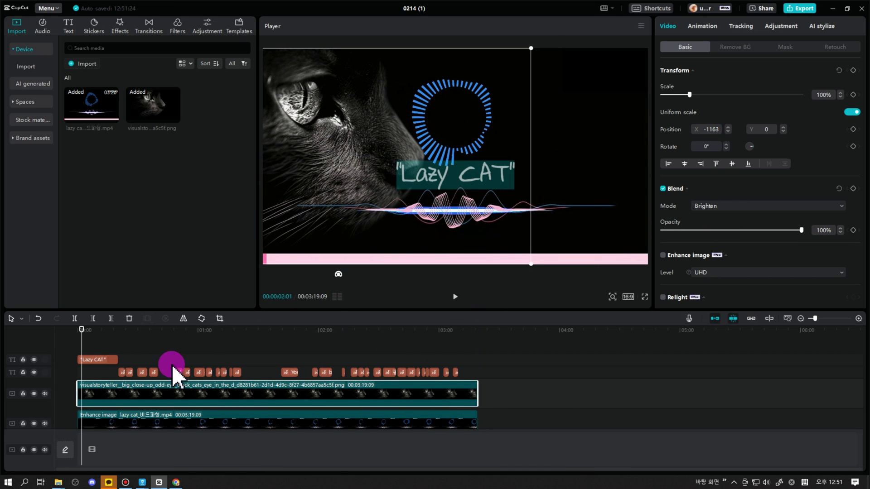
pyautogui.keyDown('alt'); pyautogui.moveTo(151, 397); pyautogui.dragTo(152, 385); pyautogui.keyUp('alt')
pyautogui.click(182, 319)
pyautogui.moveTo(502, 68); pyautogui.dragTo(596, 103)
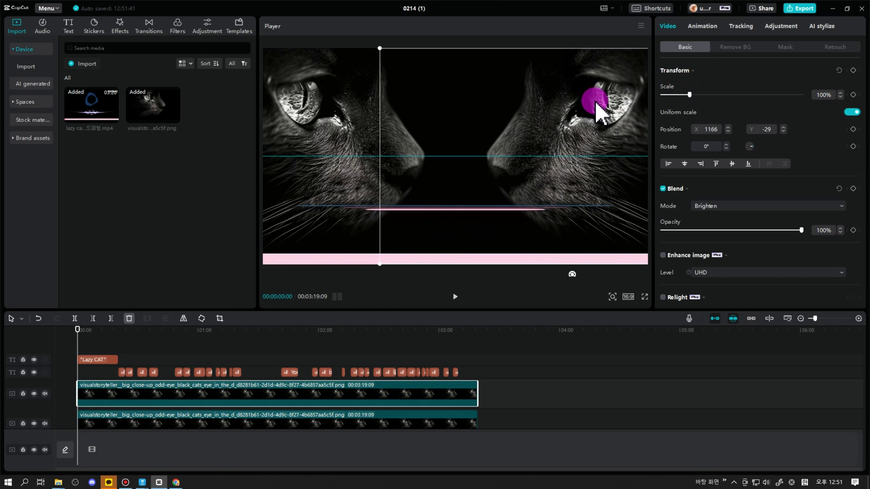
# - Review the title over the two cat images and look through its glow, shadow and curve settings
pyautogui.click(144, 334)
pyautogui.click(94, 336)
pyautogui.click(130, 424)
pyautogui.click(100, 360)
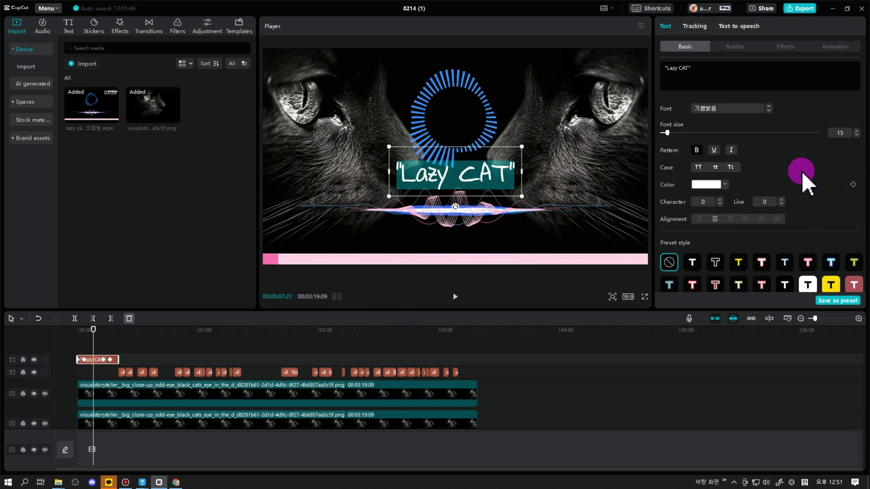
pyautogui.scroll(-10, 725, 190)
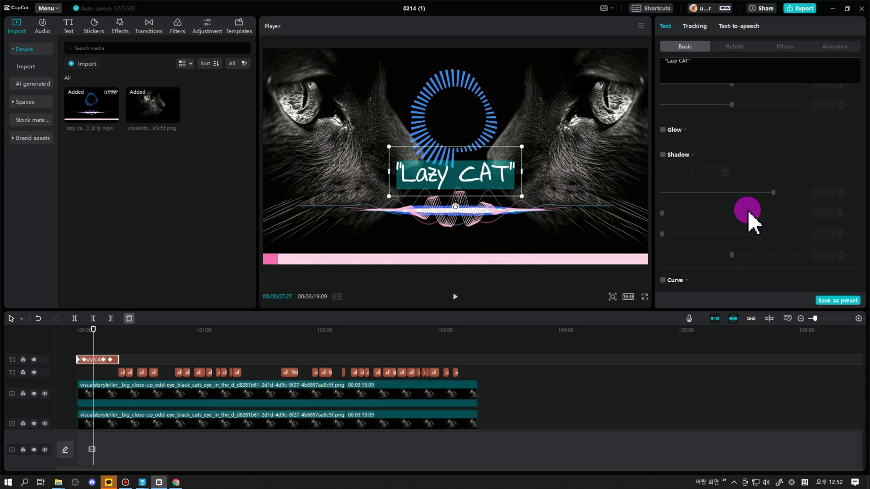
# - Preview the composition at several points and look over the AI-generated and stock material options
pyautogui.click(186, 349)
pyautogui.click(94, 335)
pyautogui.click(242, 346)
pyautogui.click(224, 420)
pyautogui.click(87, 335)
pyautogui.click(32, 83)
pyautogui.click(33, 104)
pyautogui.click(100, 334)
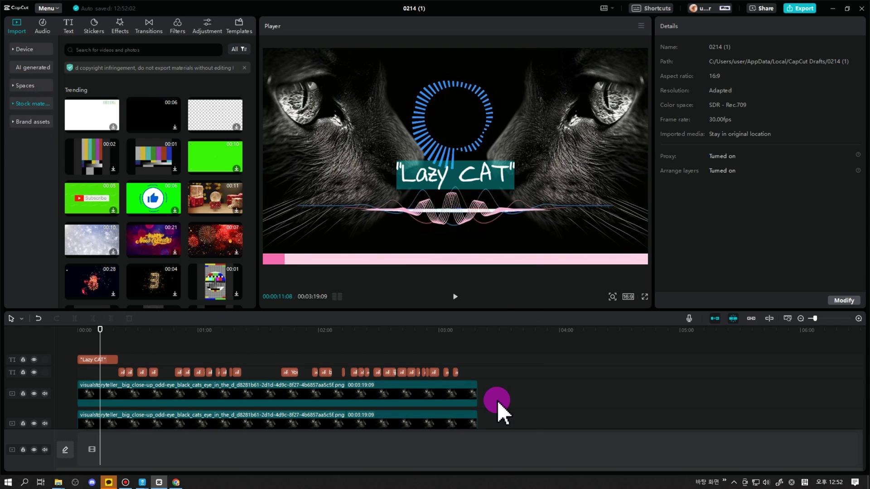
# - Set the "Lazy CAT" title's font size to 16 and return the playhead to the start of the video
pyautogui.click(116, 358)
pyautogui.click(856, 130)
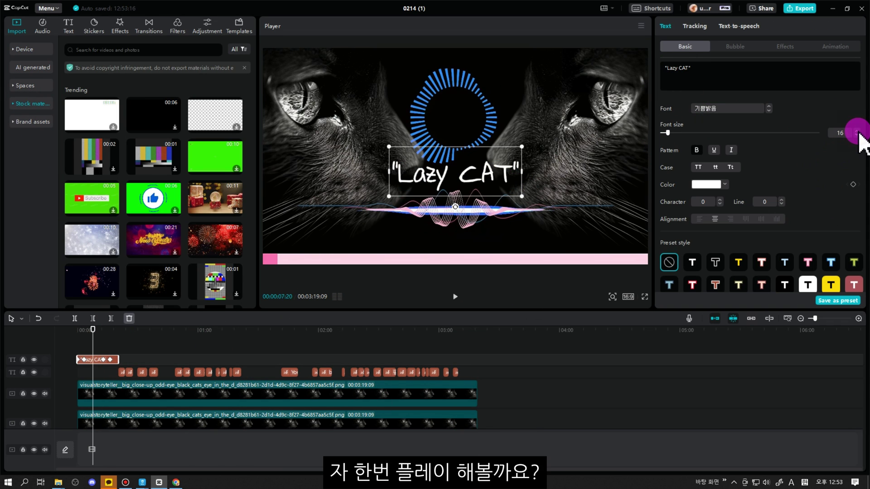
pyautogui.click(278, 385)
pyautogui.click(88, 345)
pyautogui.click(71, 349)
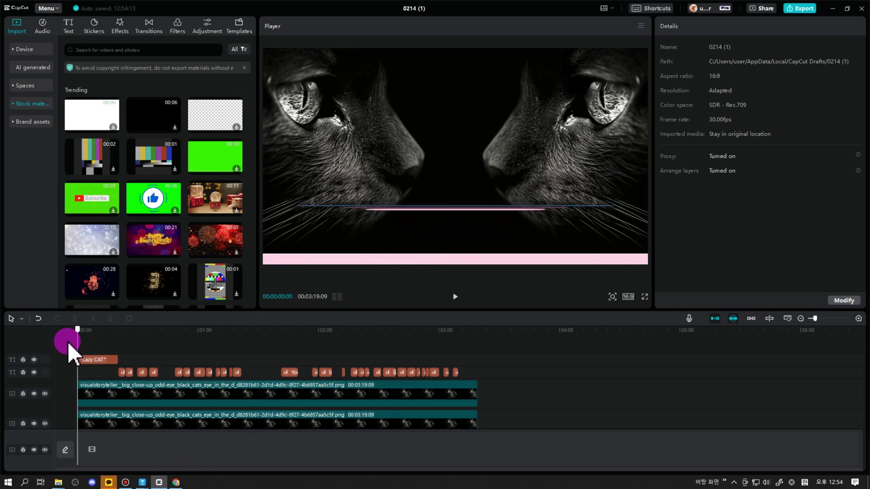